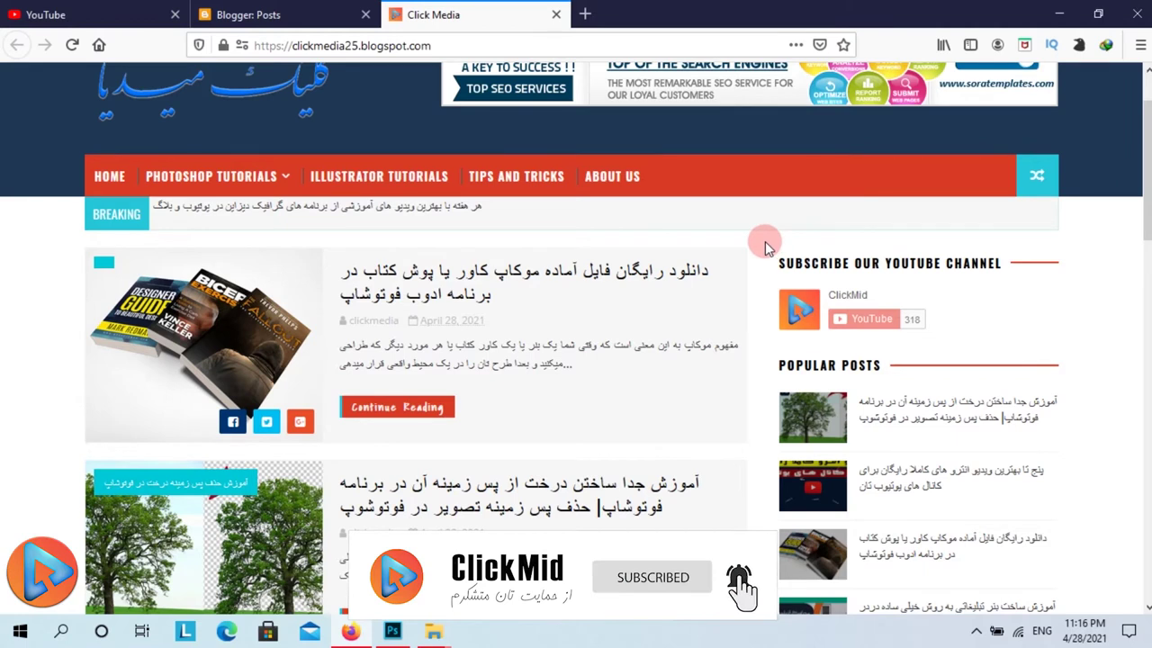
Scroll the book-cover mockup post down to its download link and follow it to Google Drive
scroll(472, 79, "up", 2)
left_click(459, 42)
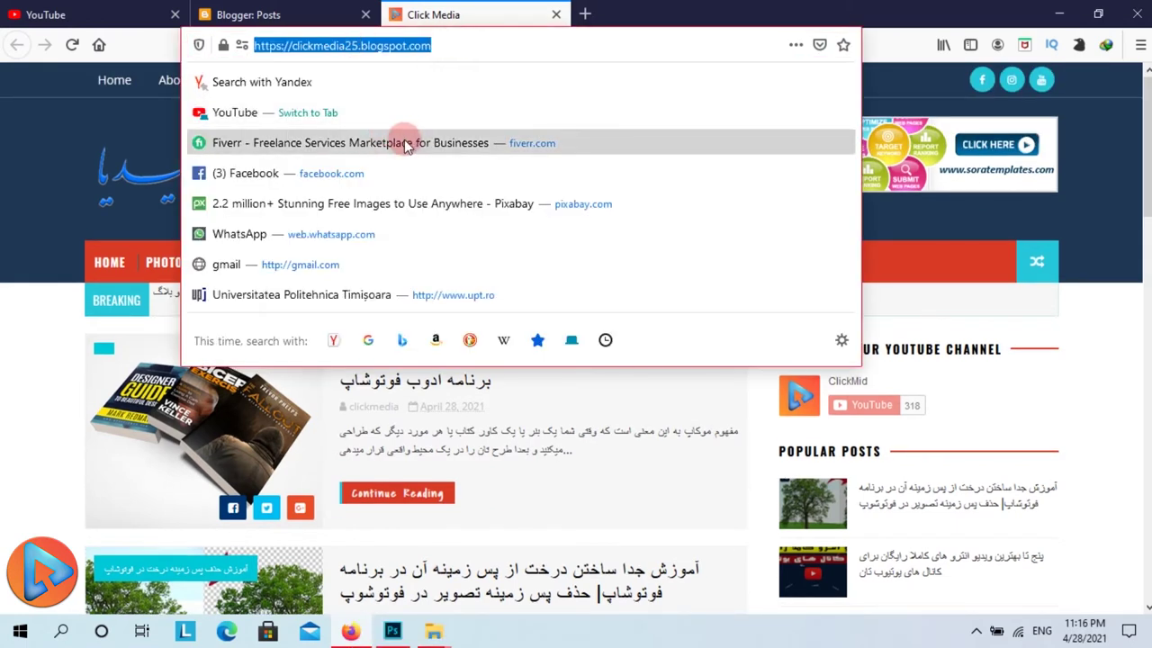
left_click(102, 378)
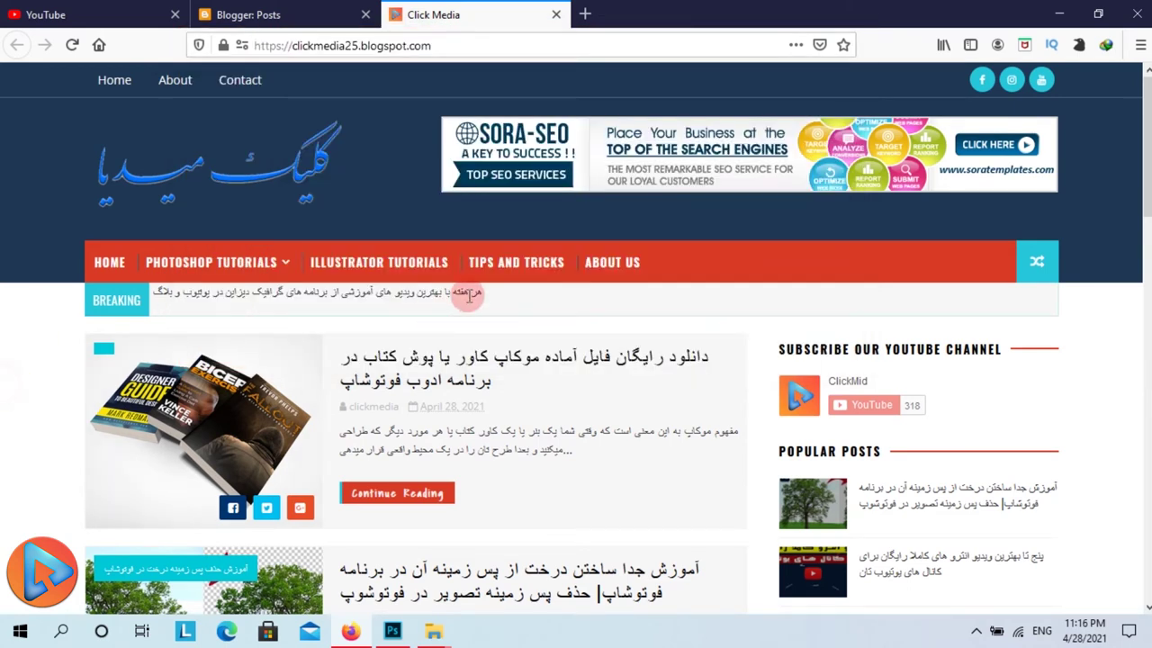
scroll(189, 281, "down", 3)
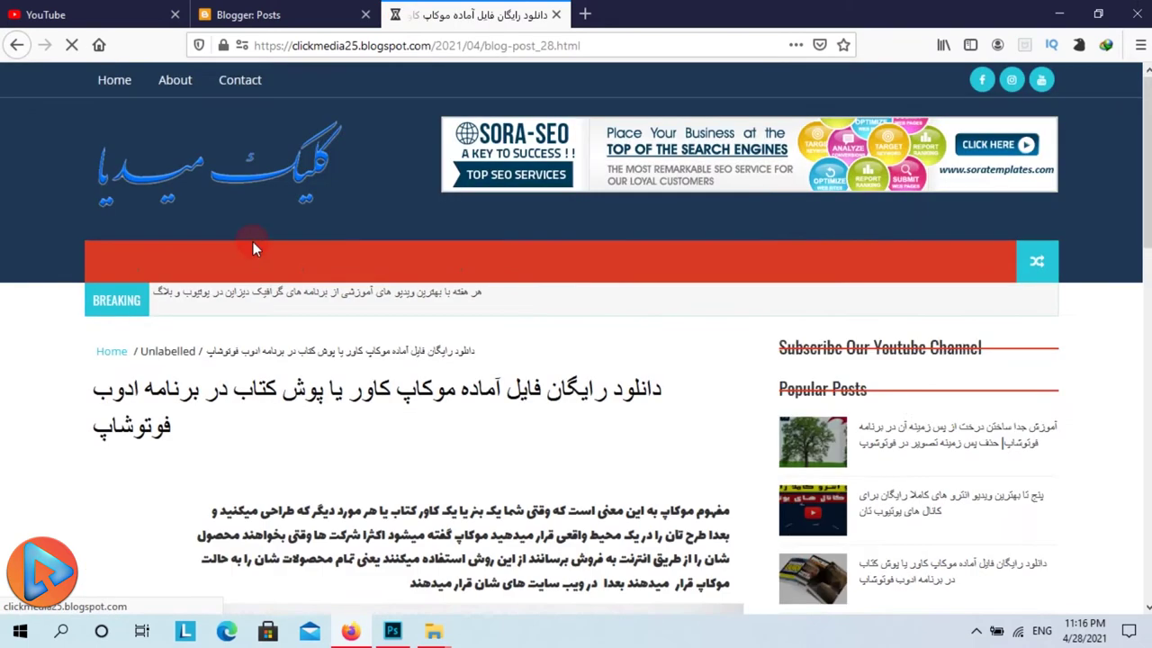
scroll(647, 226, "down", 3)
scroll(647, 226, "down", 5)
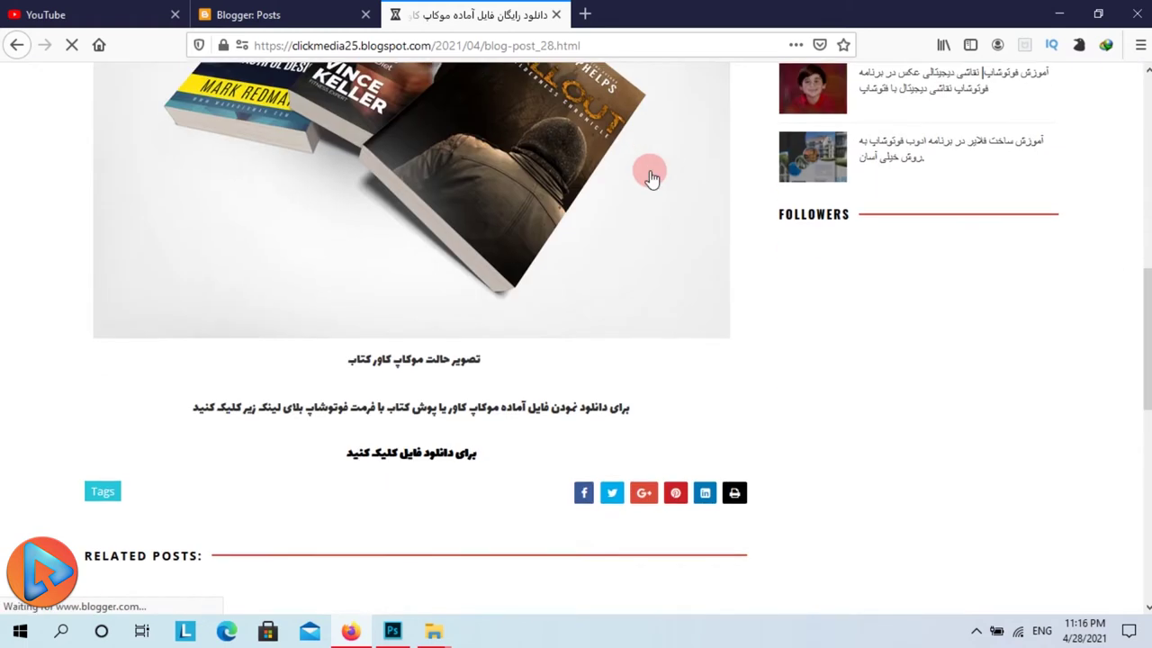
scroll(404, 388, "down", 1)
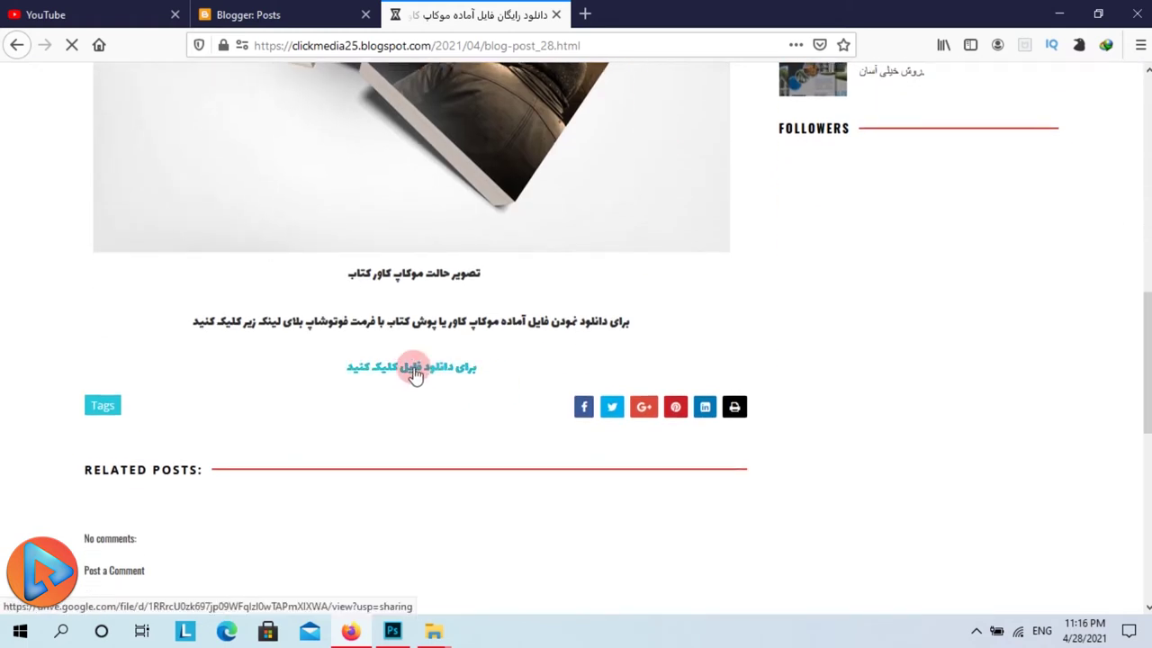
left_click(418, 368)
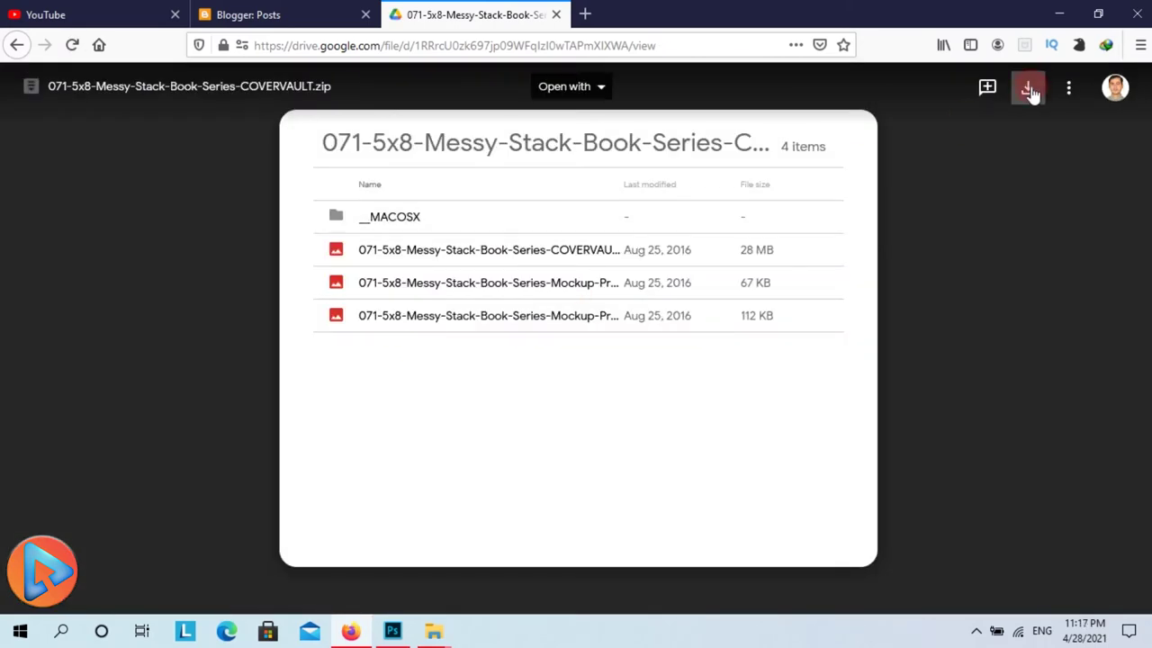
Download 071-5x8-Messy-Stack-Book-Series-COVERVAULT.zip and open its Compressed downloads folder
left_click(1028, 89)
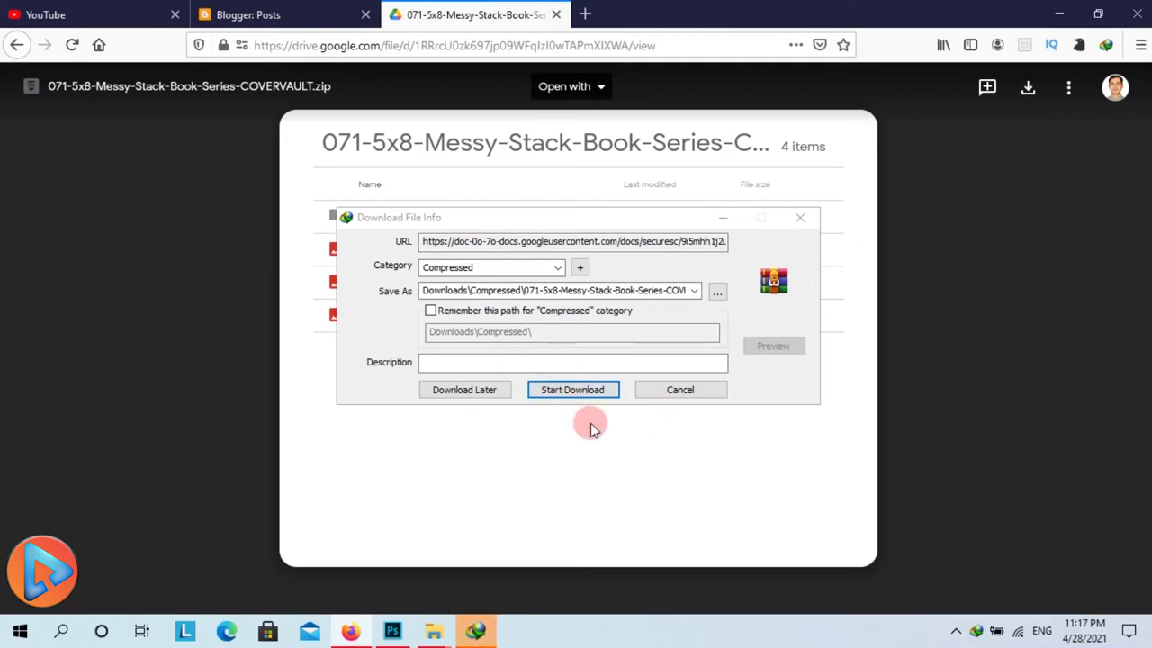
left_click(573, 390)
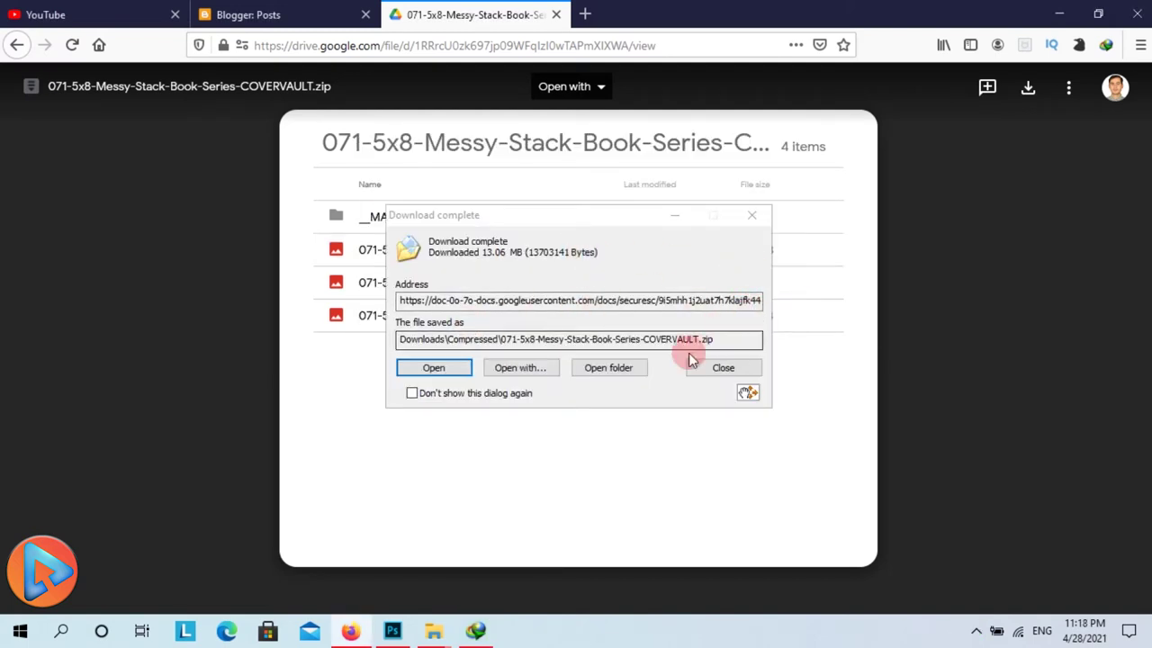
left_click(608, 368)
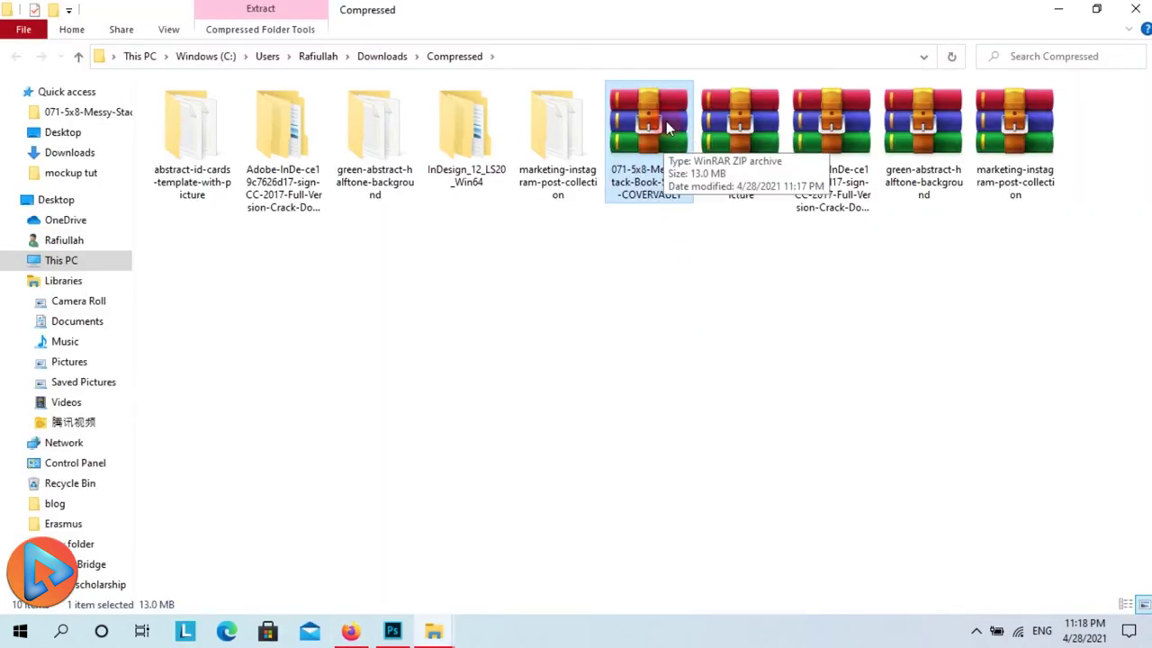
Extract the COVERVAULT zip archive into its own folder
double_click(659, 113)
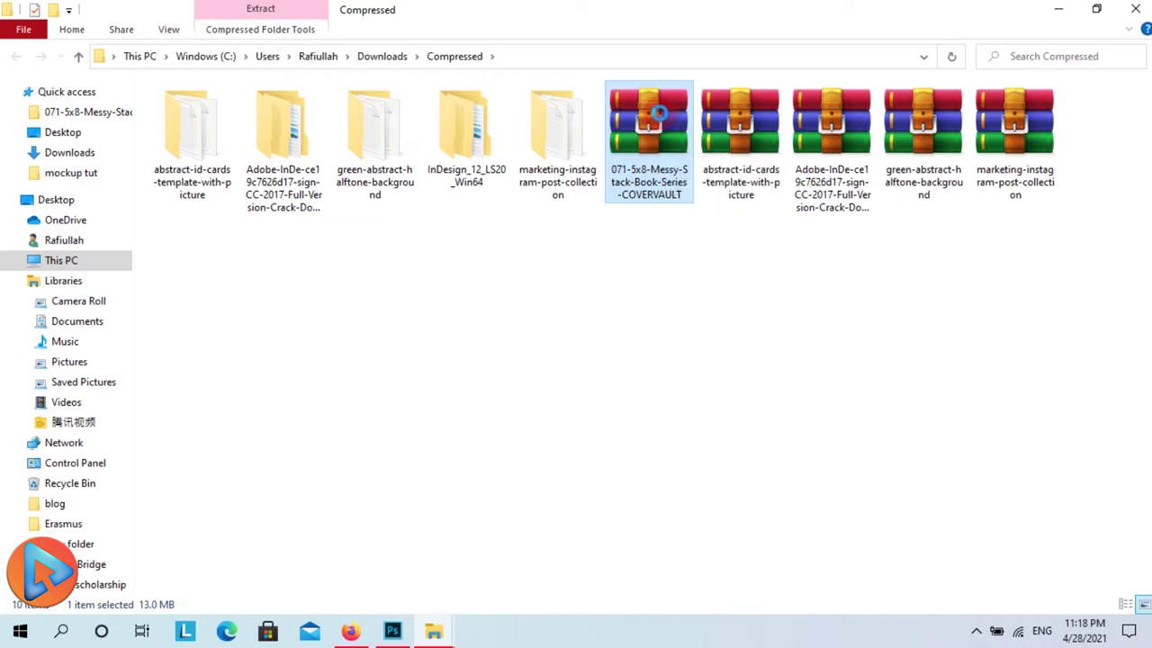
right_click(662, 120)
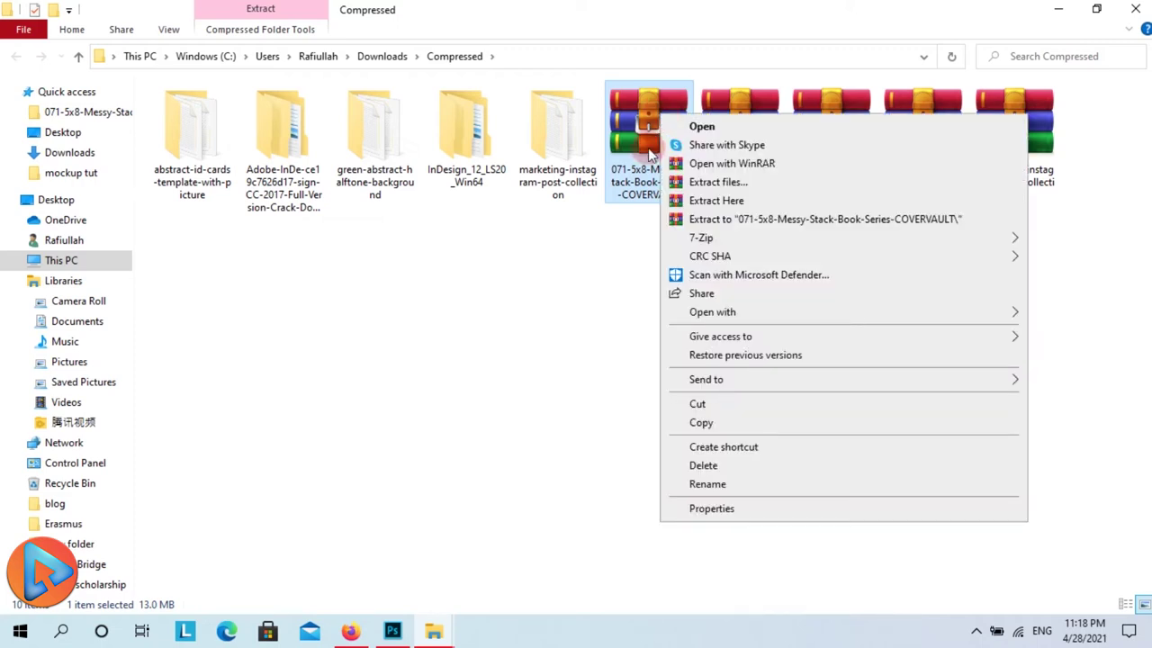
left_click(766, 220)
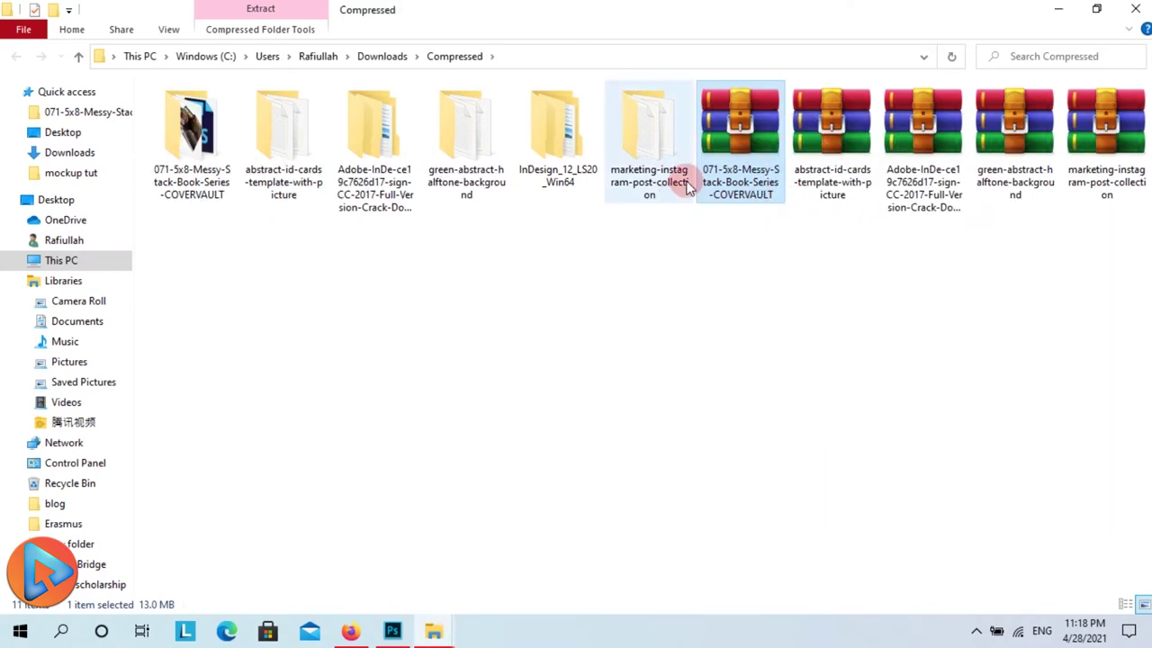
Open the mockup PSD from the extracted COVERVAULT folder in Photoshop
double_click(179, 136)
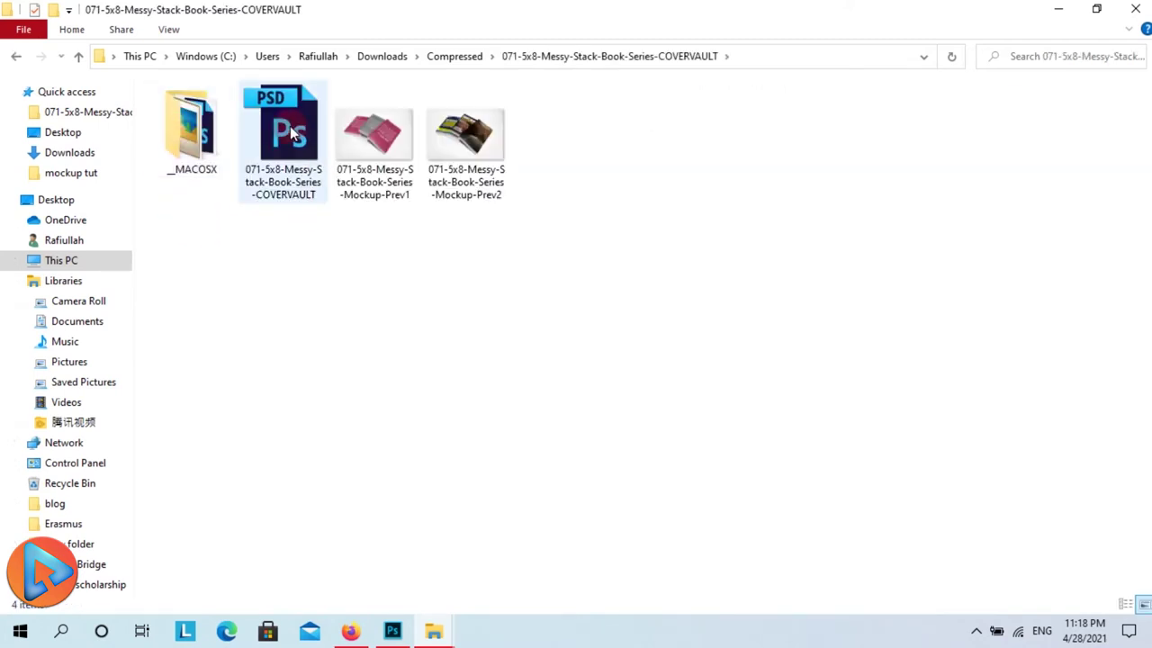
left_click(290, 126)
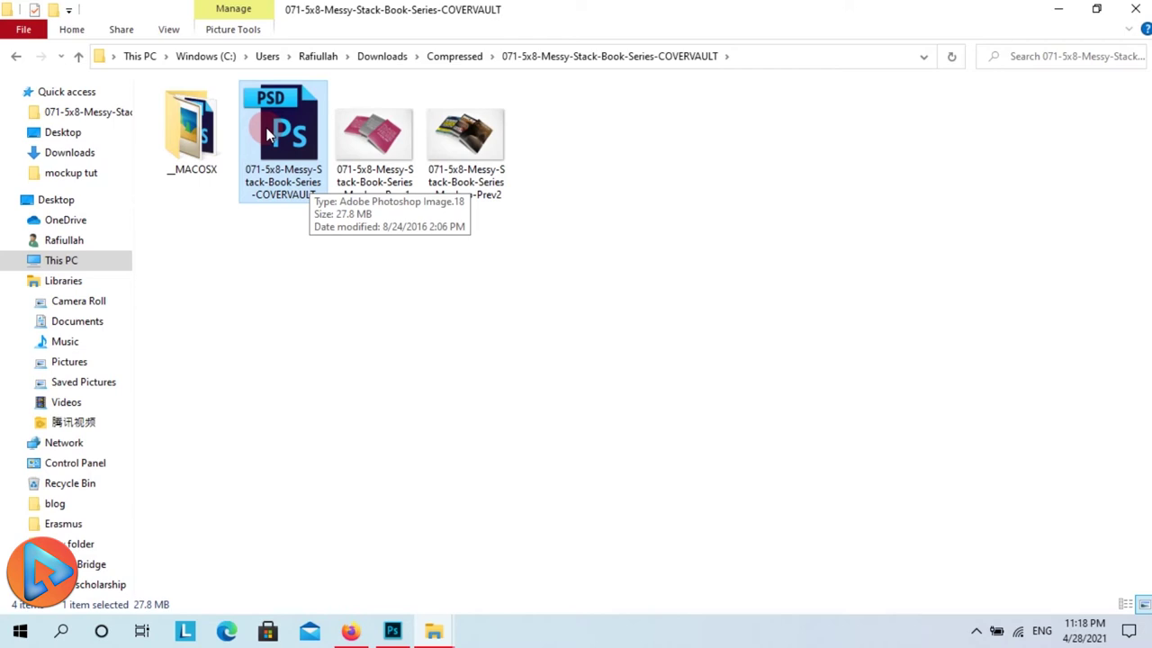
right_click(279, 113)
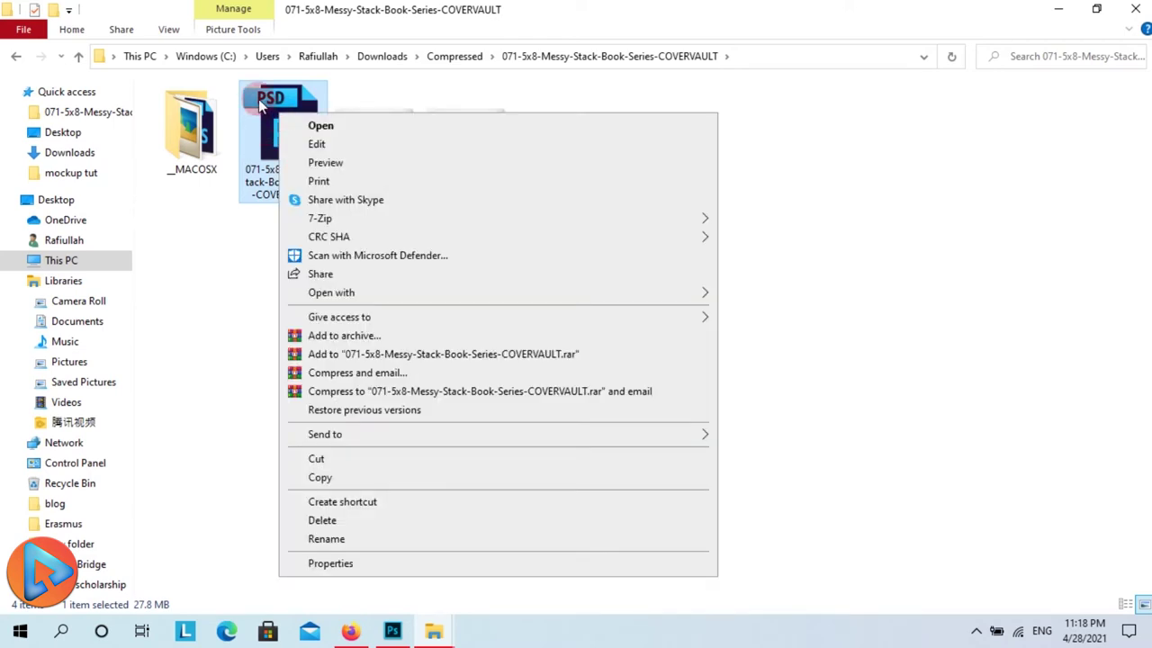
left_click(320, 125)
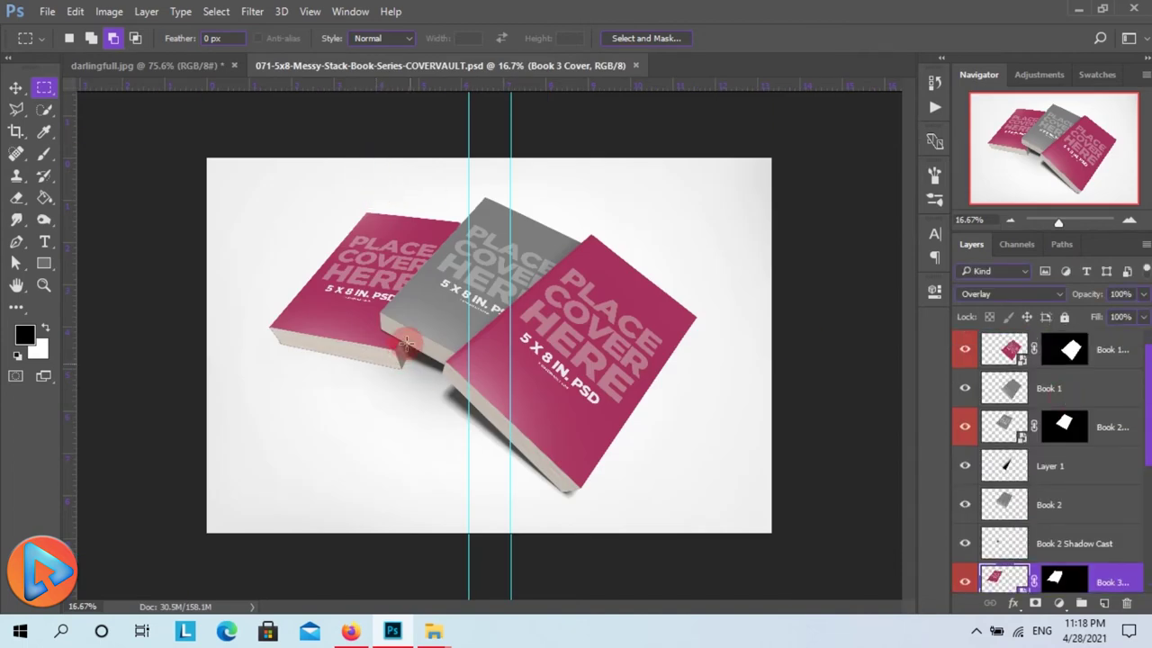
Select the Book 1 Cover layer in the mockup and open its smart-object contents
left_click(18, 86)
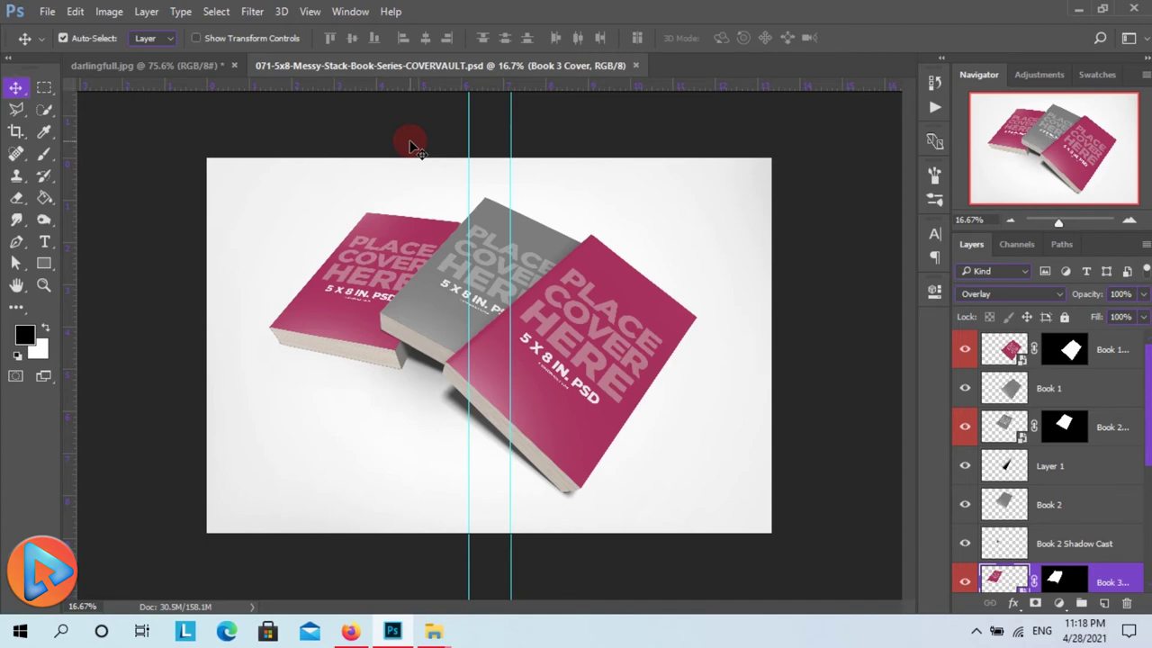
left_click(155, 64)
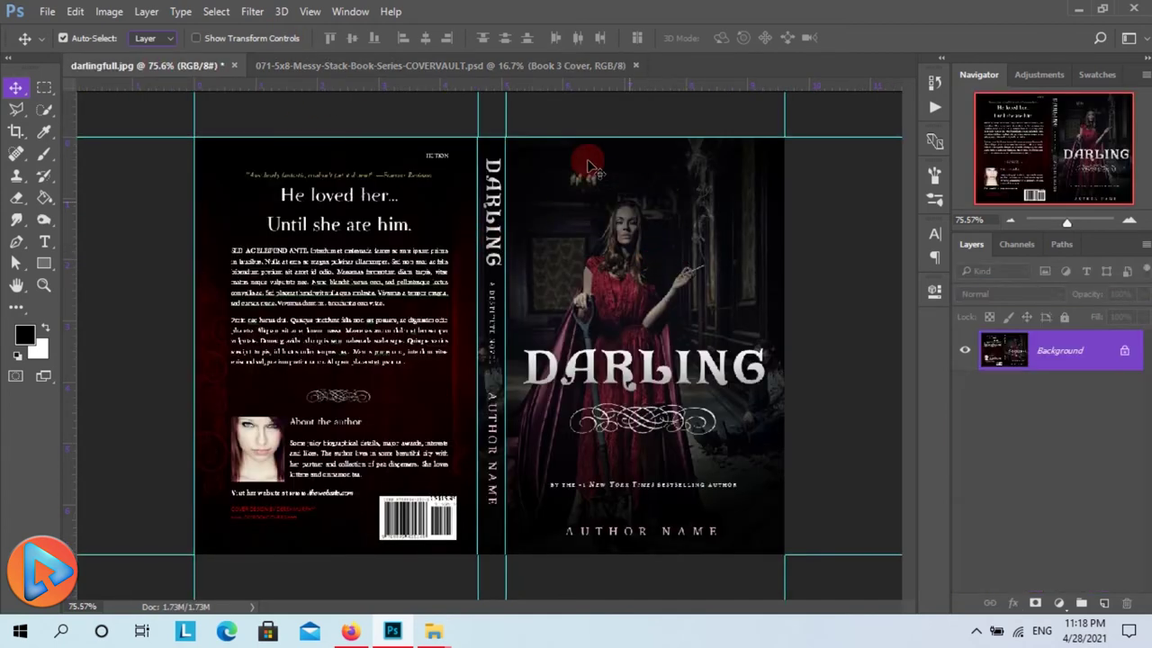
left_click(480, 66)
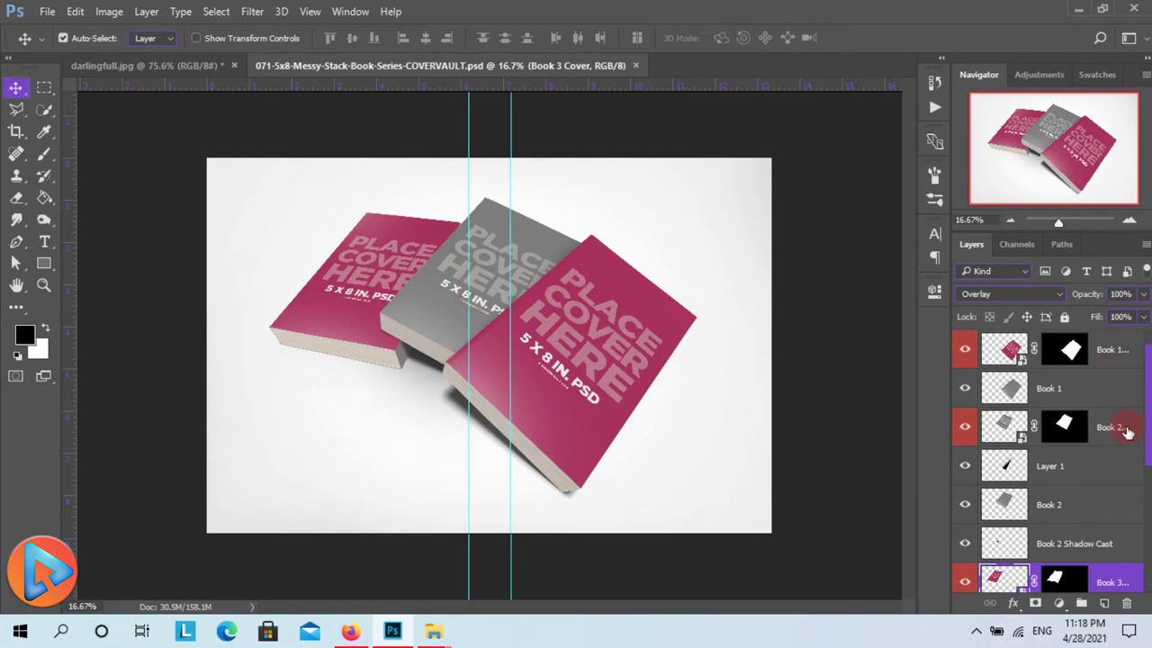
left_click(1098, 353)
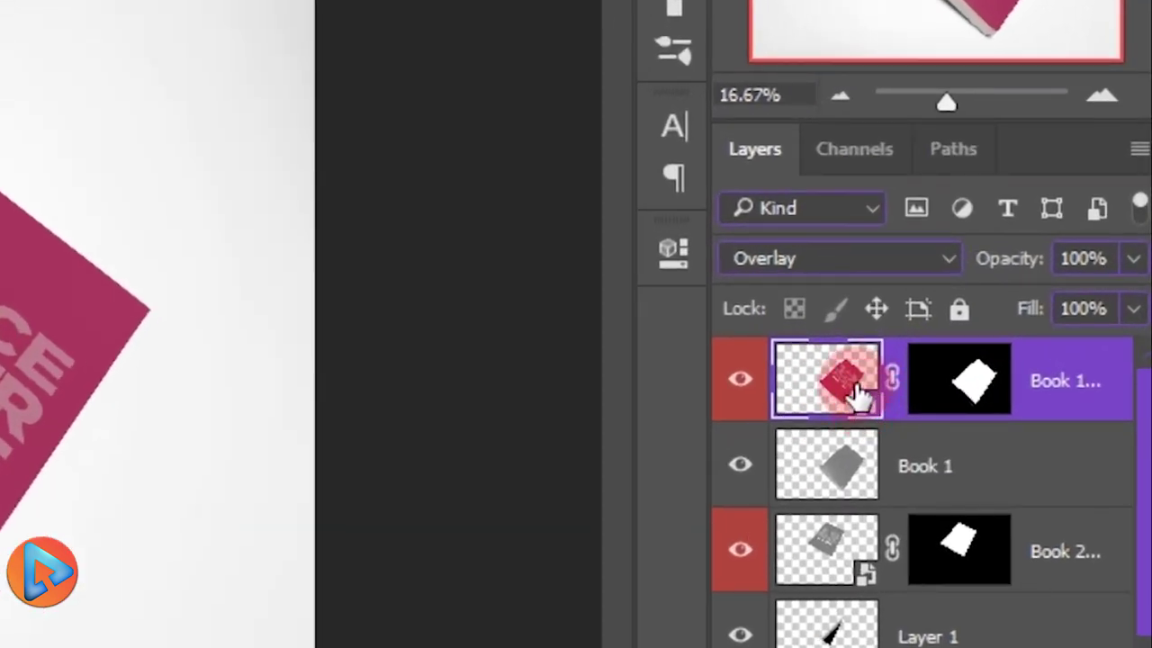
double_click(859, 394)
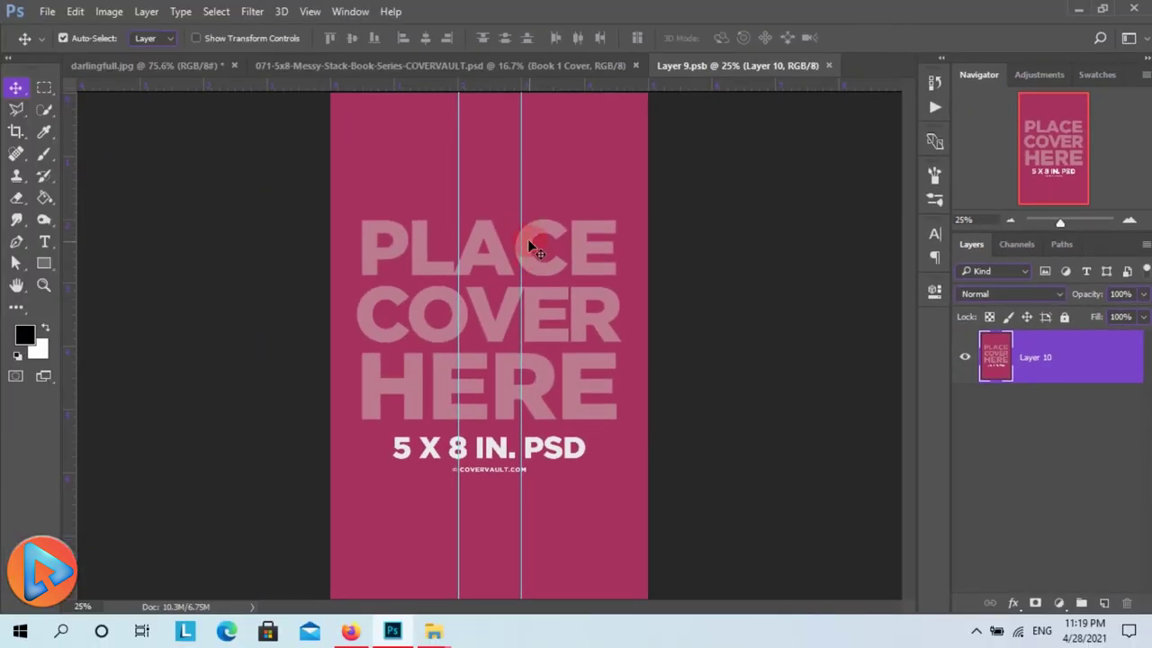
Marquee-select the DARLING front cover in darlingfull.jpg and paste it into the Book 1 cover file
left_click(146, 64)
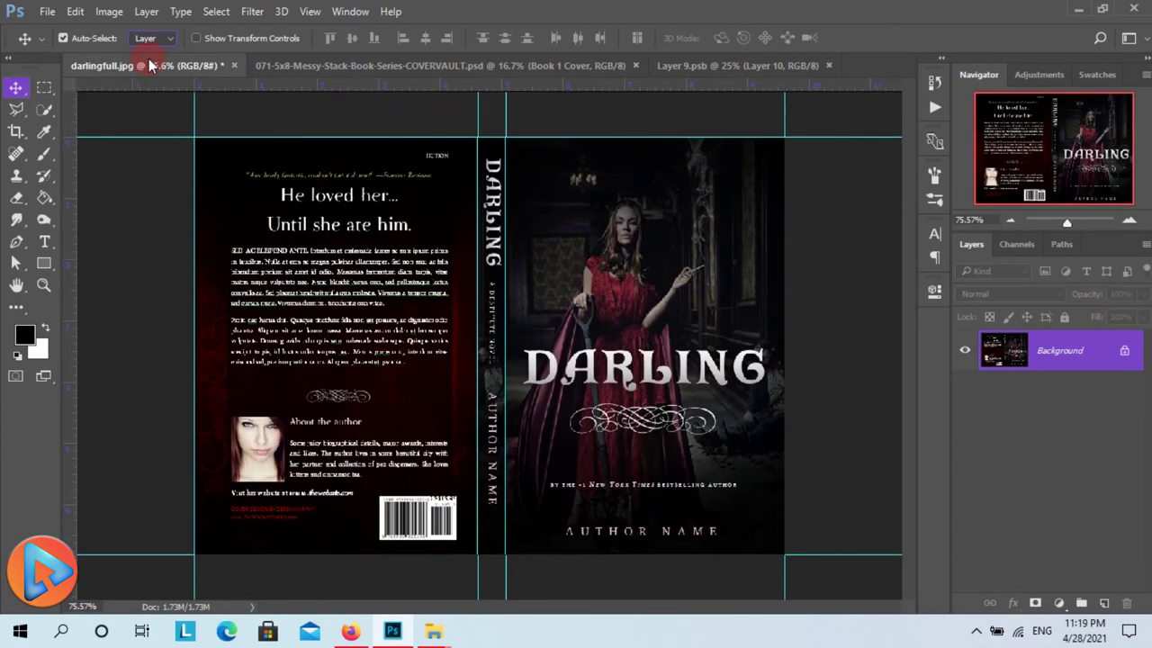
left_click(44, 87)
mouse_move(506, 137)
left_mouse_down()
mouse_move(602, 340)
mouse_move(786, 561)
left_mouse_up()
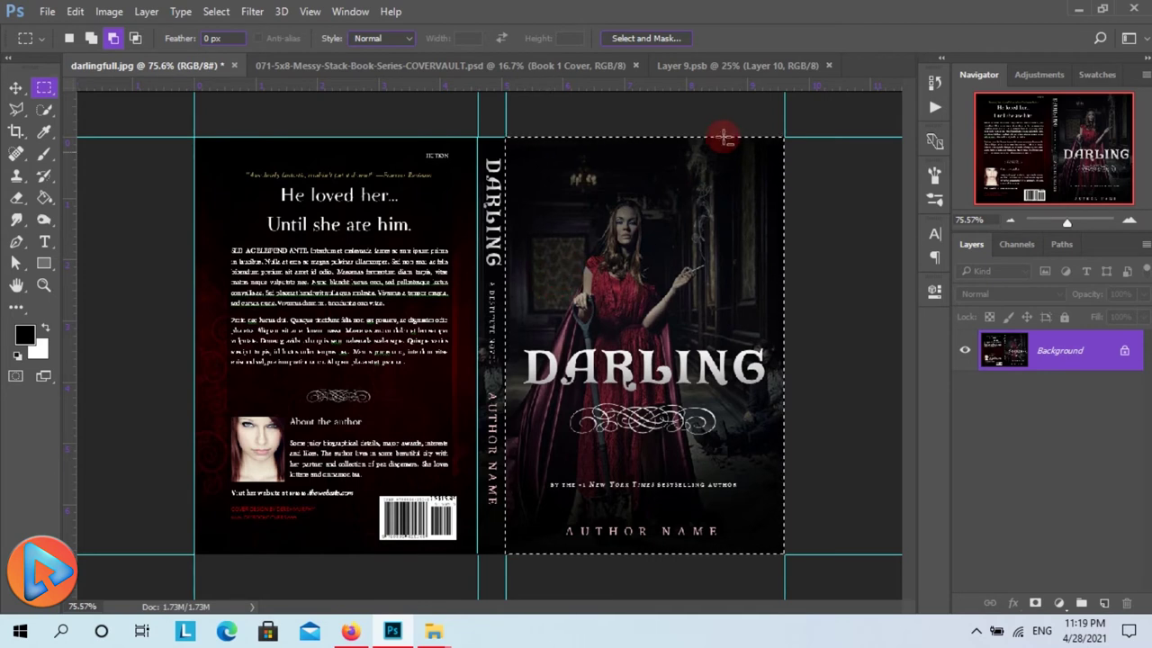
left_click(752, 65)
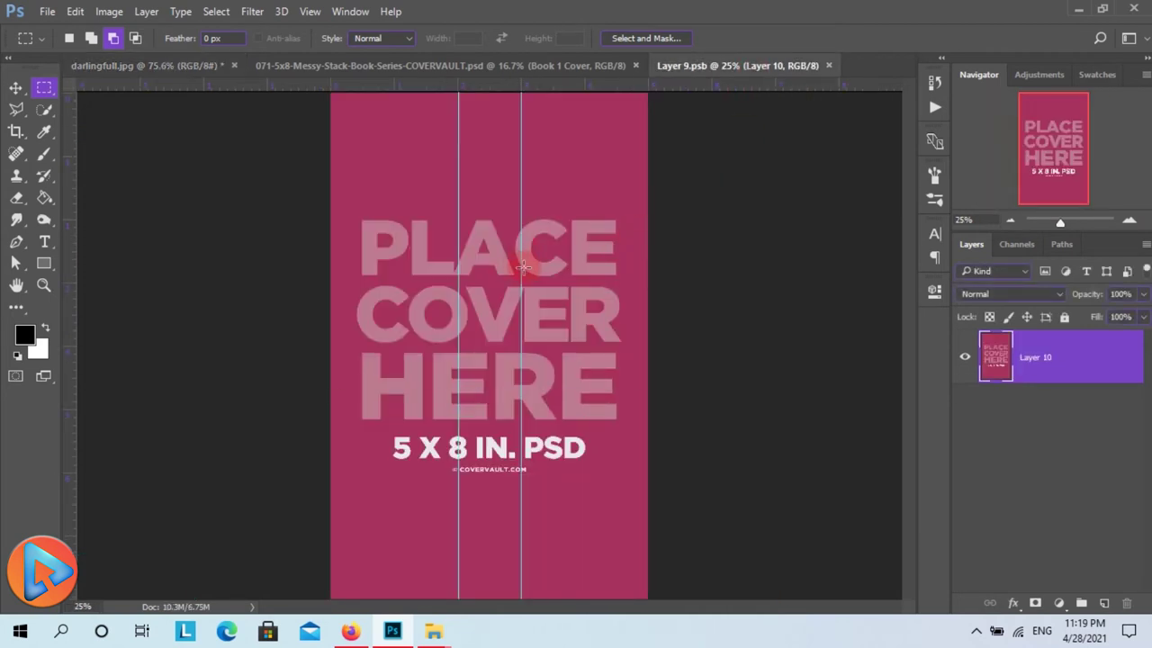
key("ctrl+v")
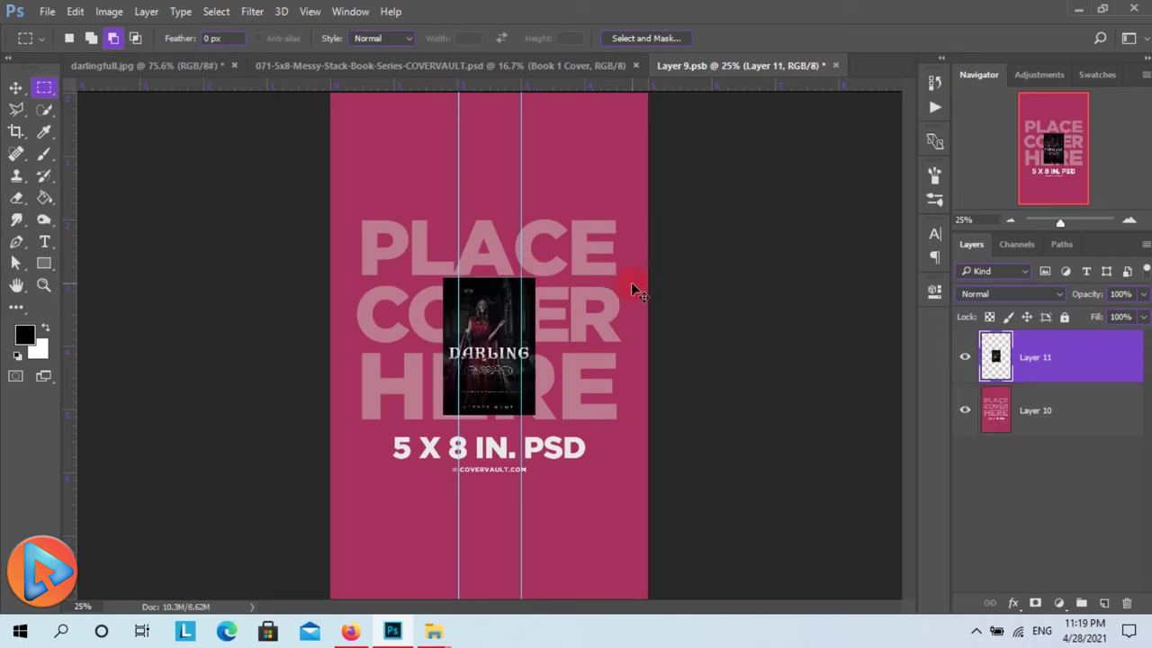
Scale the pasted cover to fill the whole page, then save and close Layer 9.psb
key("ctrl+t")
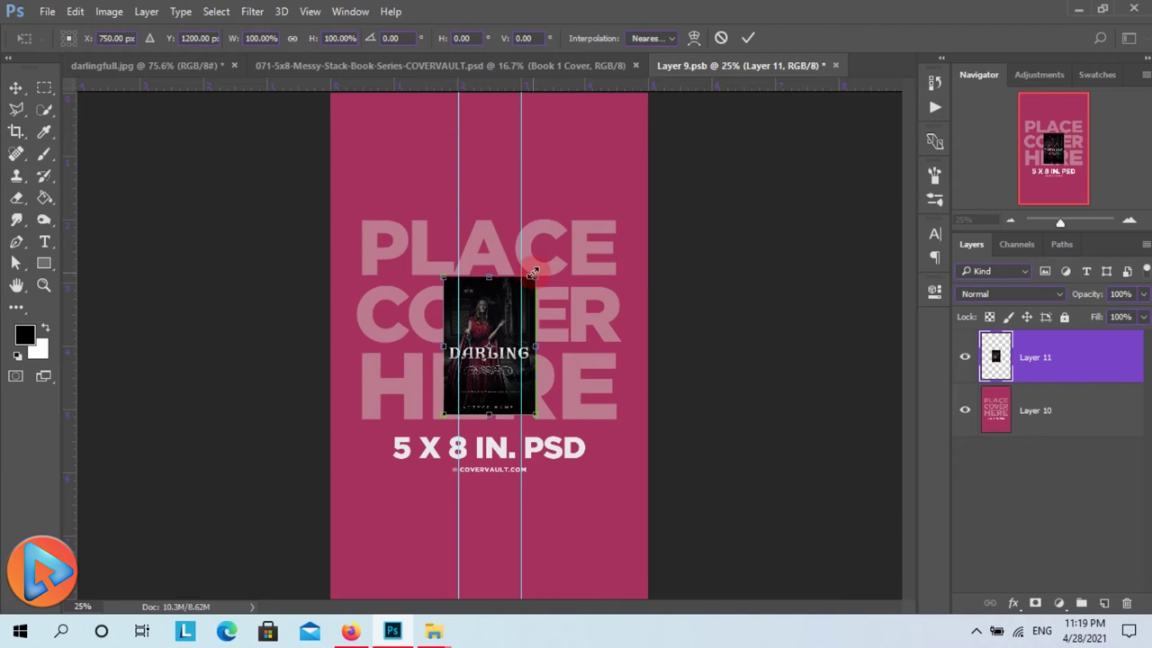
left_click_drag(537, 277, 642, 102)
key("ctrl+0")
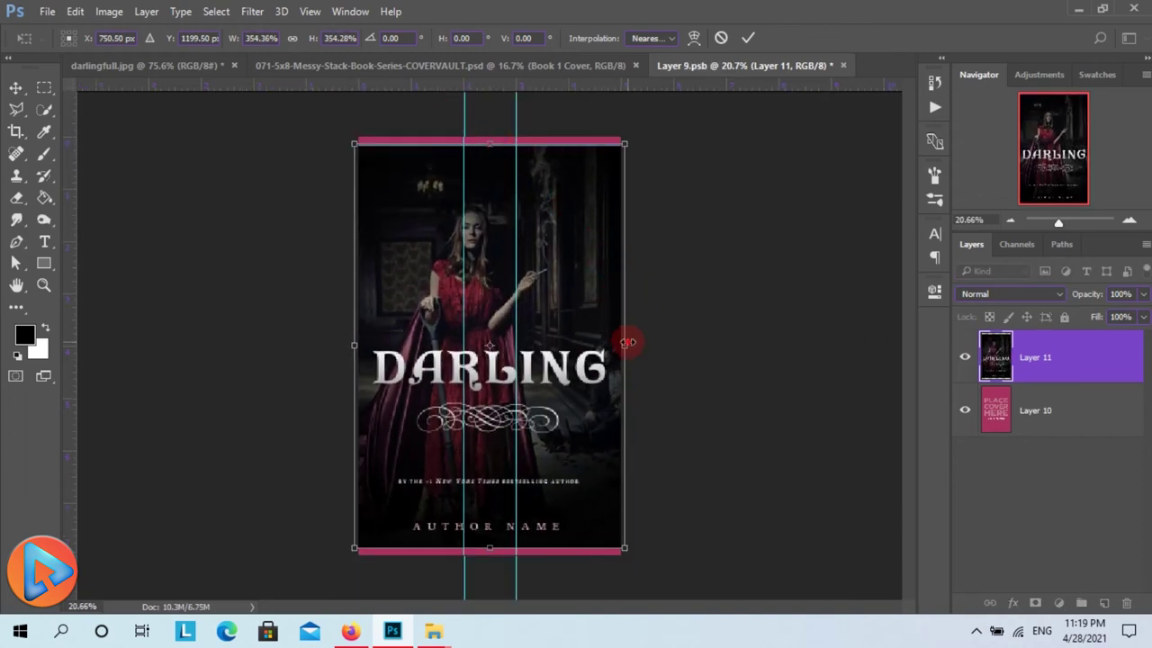
left_click_drag(627, 342, 621, 340)
left_click_drag(351, 450, 358, 449)
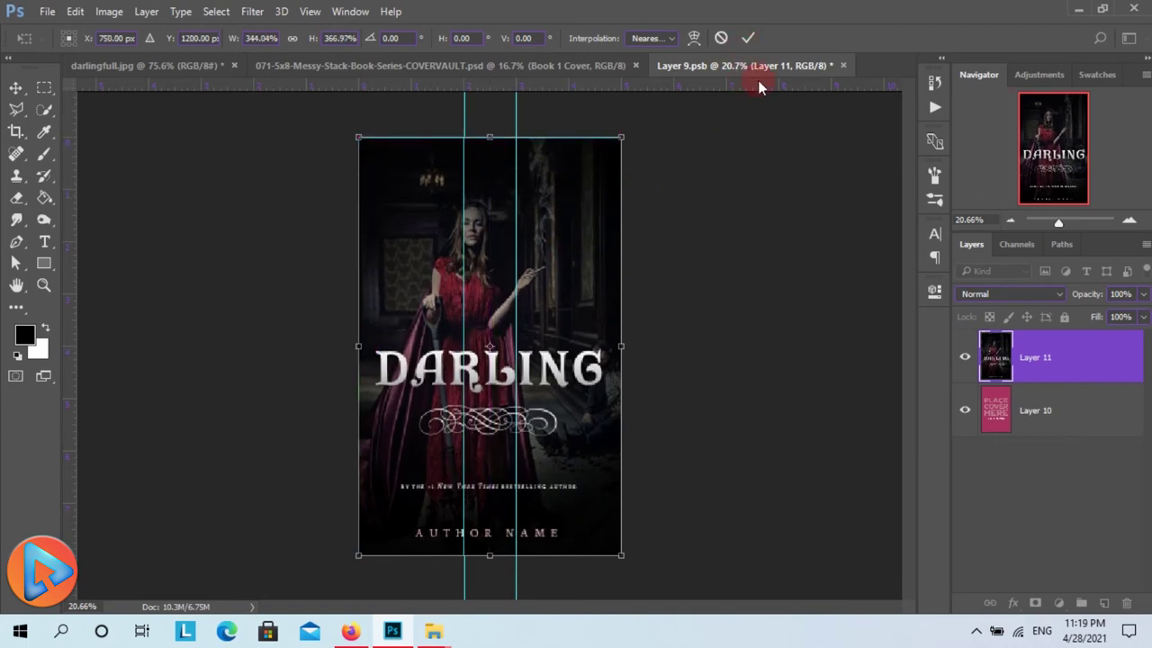
left_click(745, 39)
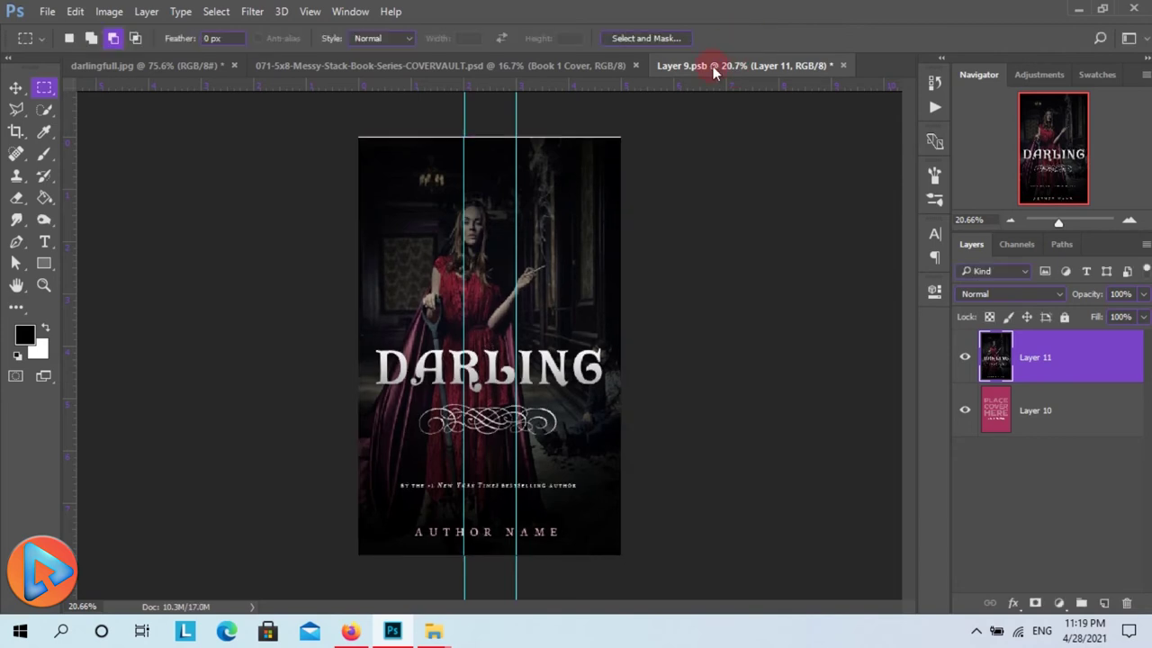
left_click(844, 64)
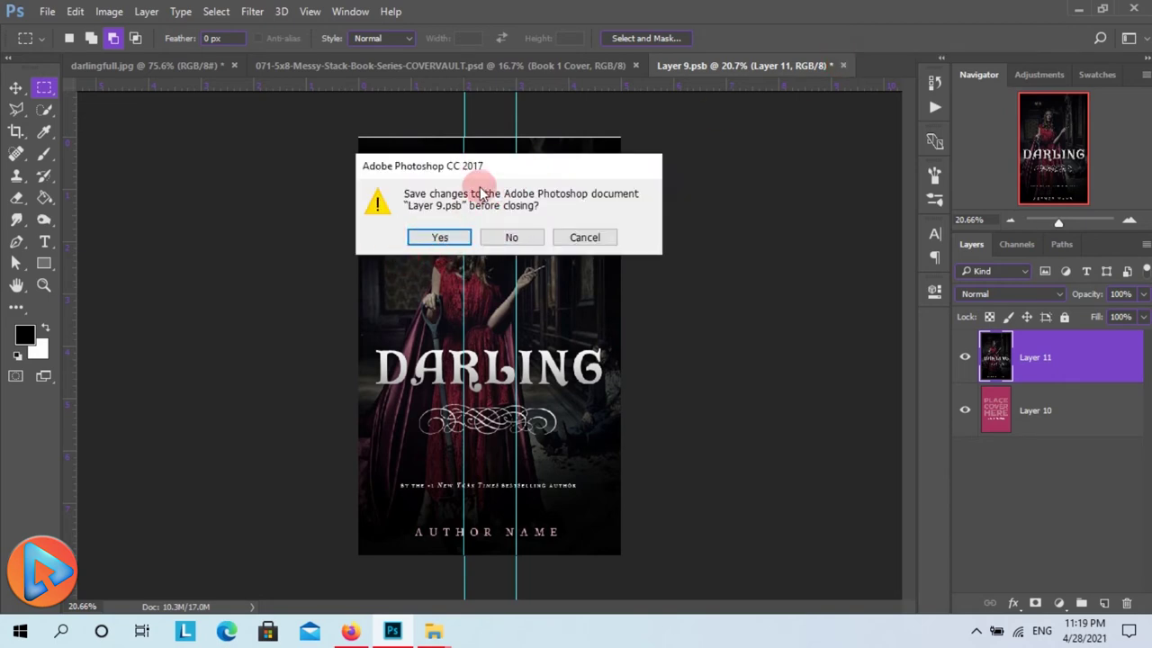
left_click(438, 237)
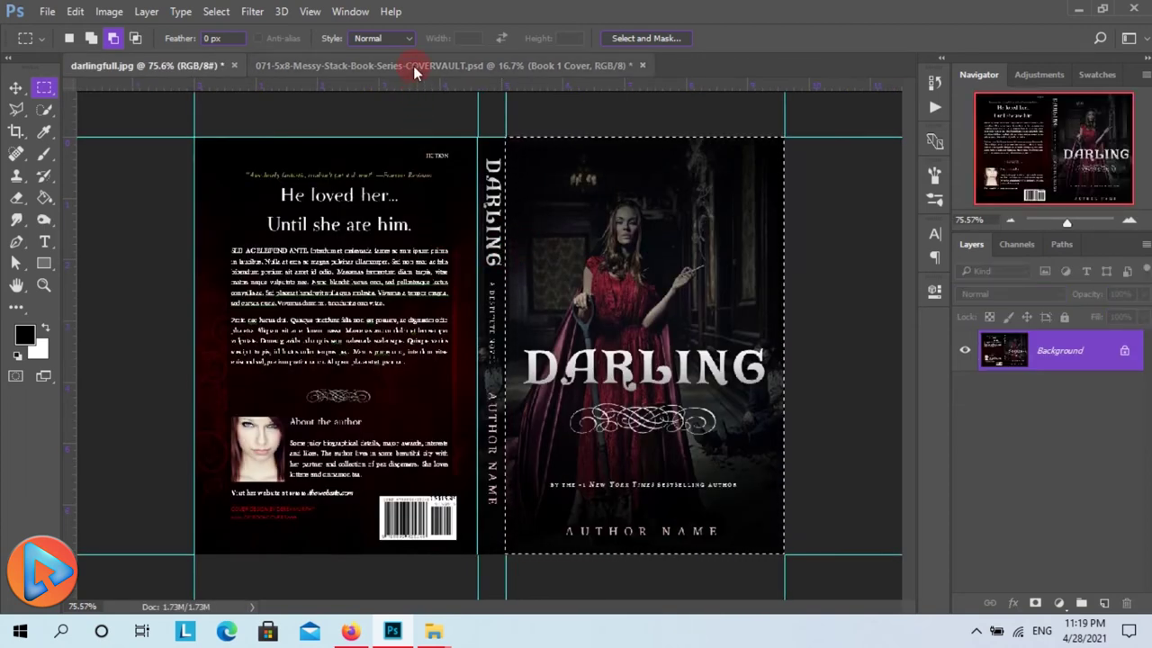
Select the Book 2 Cover layer in the mockup and open its smart-object contents
left_click(413, 65)
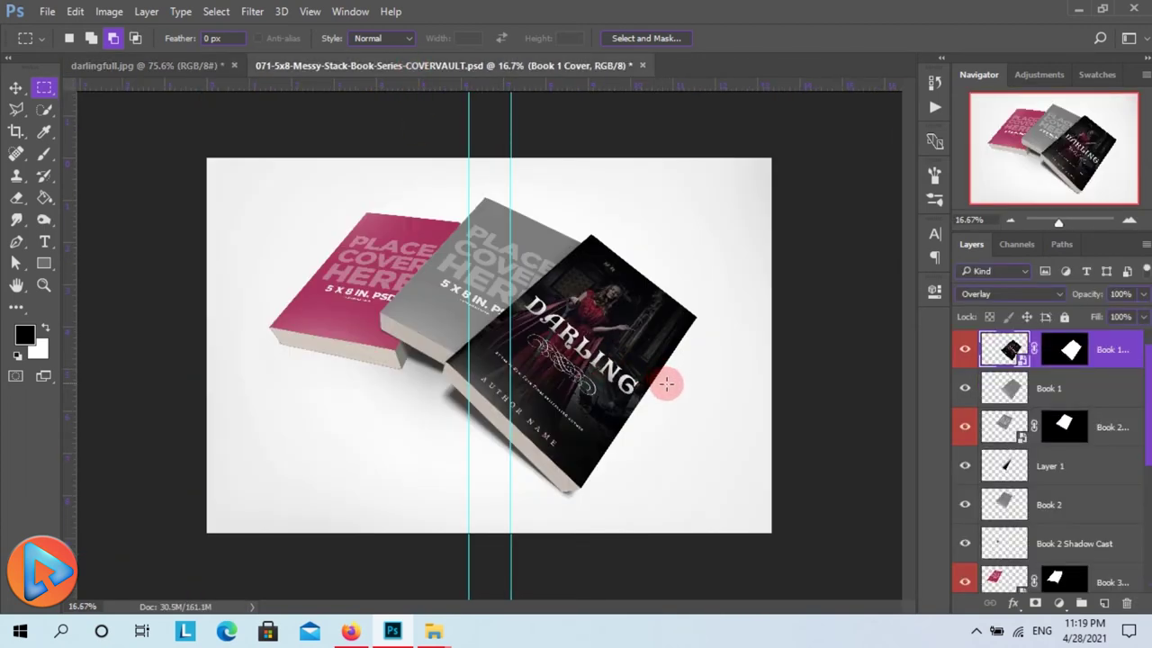
scroll(666, 441, "up", 1)
scroll(666, 441, "up", 1)
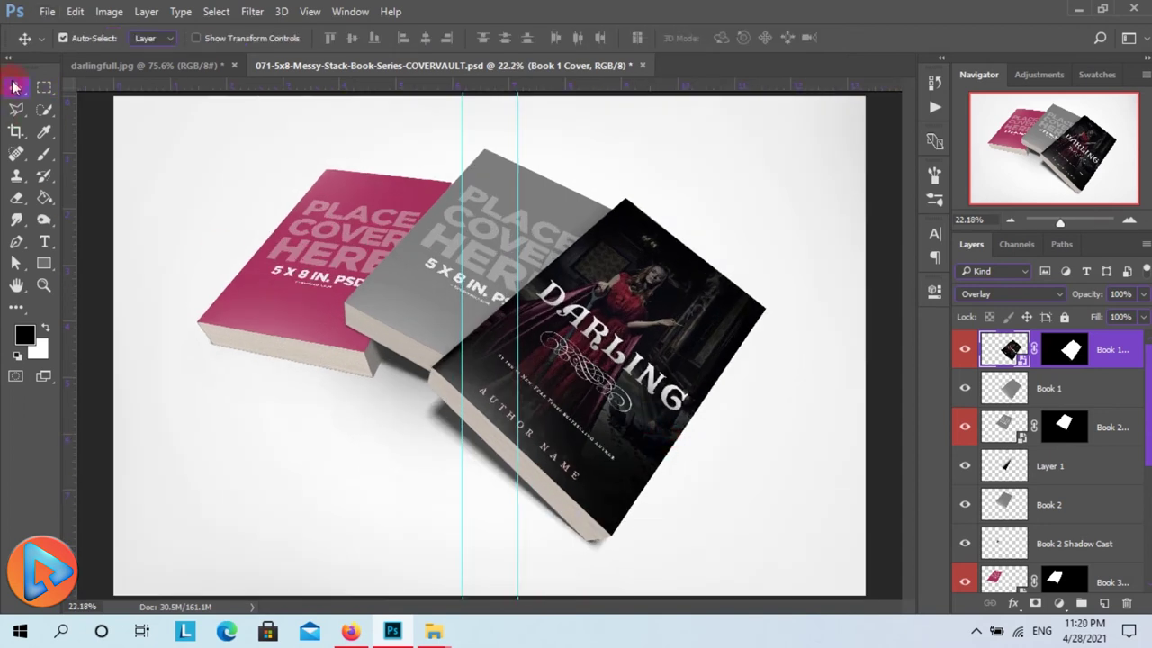
left_click(15, 88)
scroll(677, 274, "up", 1)
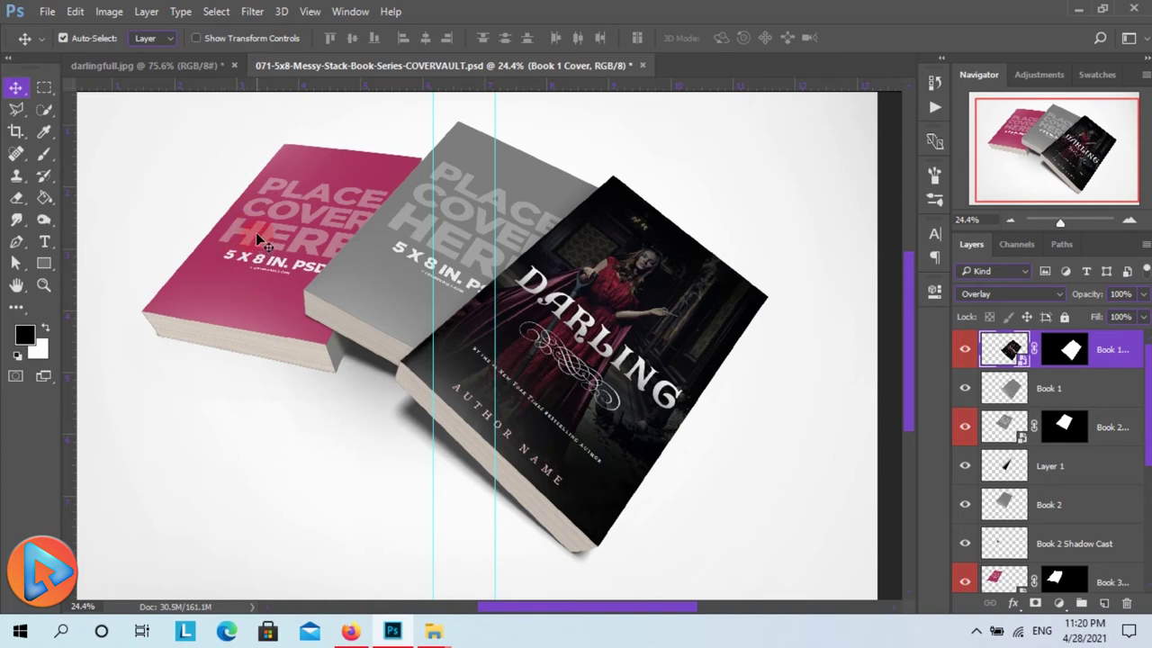
left_click(1124, 433)
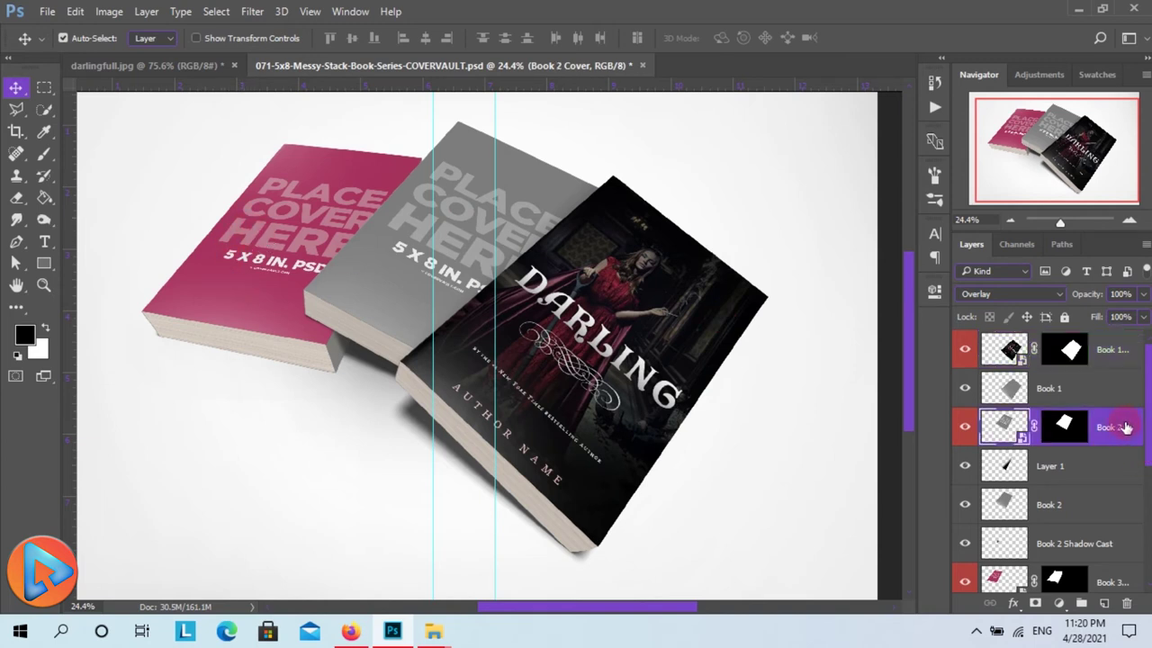
double_click(1006, 430)
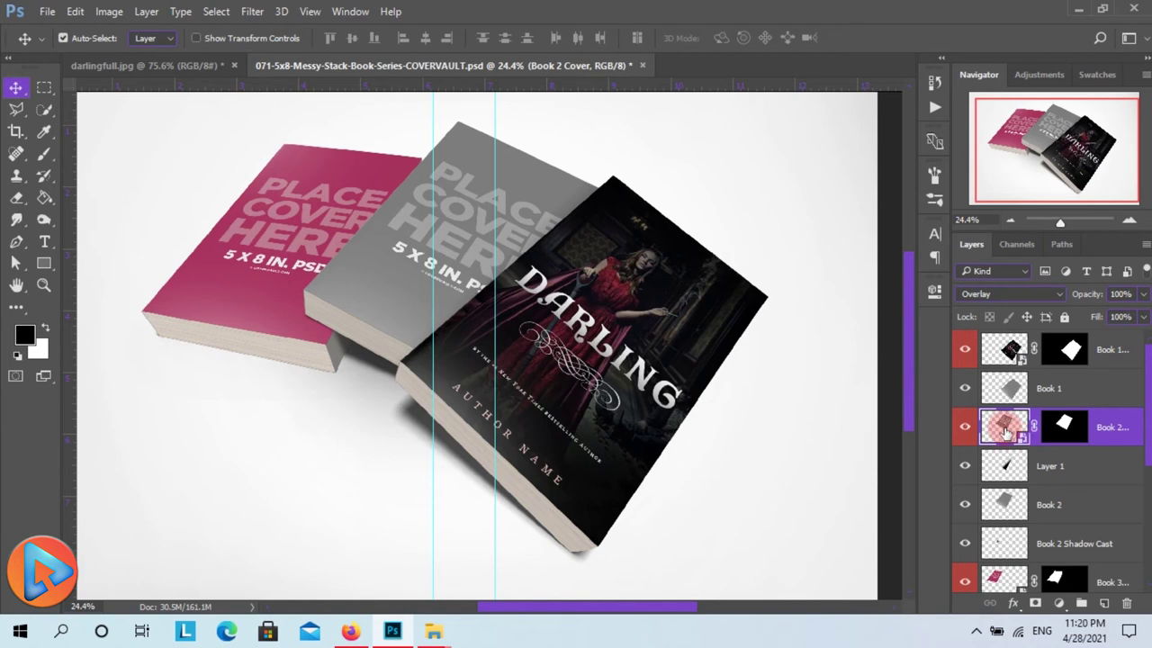
double_click(1006, 430)
left_click(581, 279)
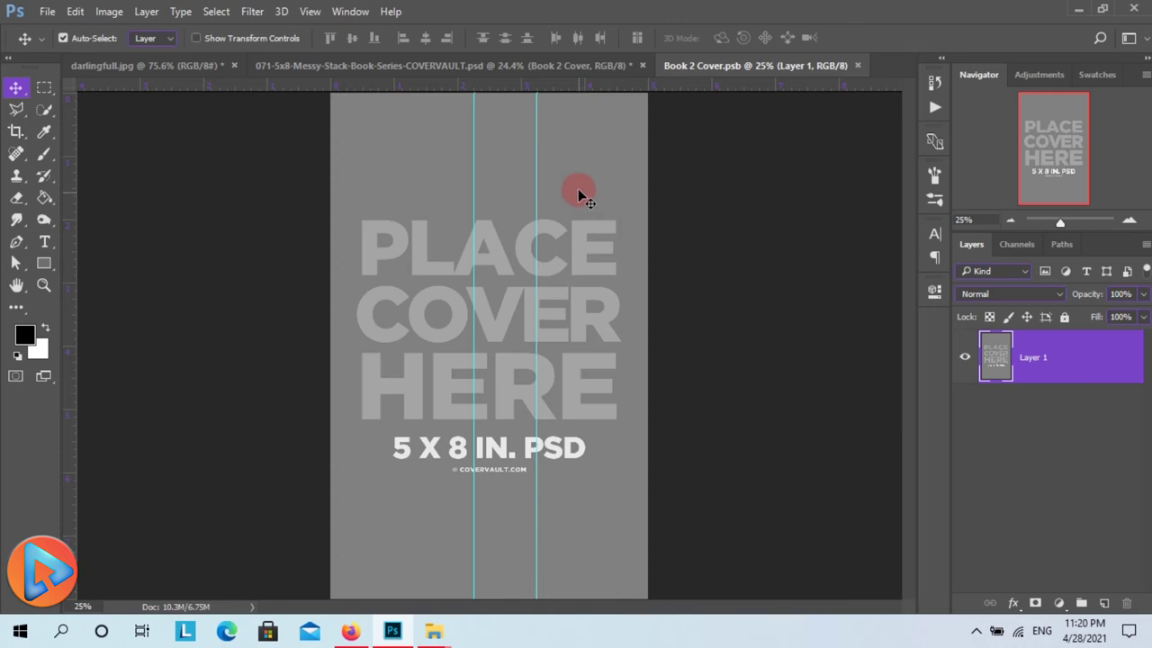
Copy the DARLING front cover from darlingfull.jpg and paste it into the Book 2 cover file
left_click(432, 67)
left_click(171, 67)
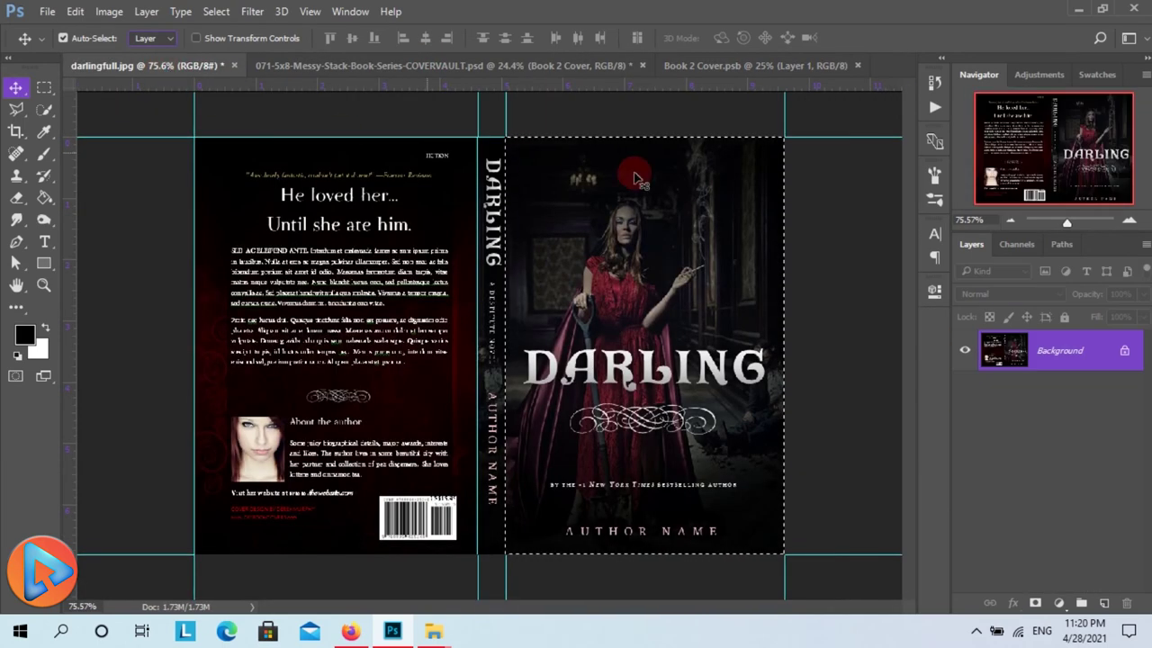
key("ctrl")
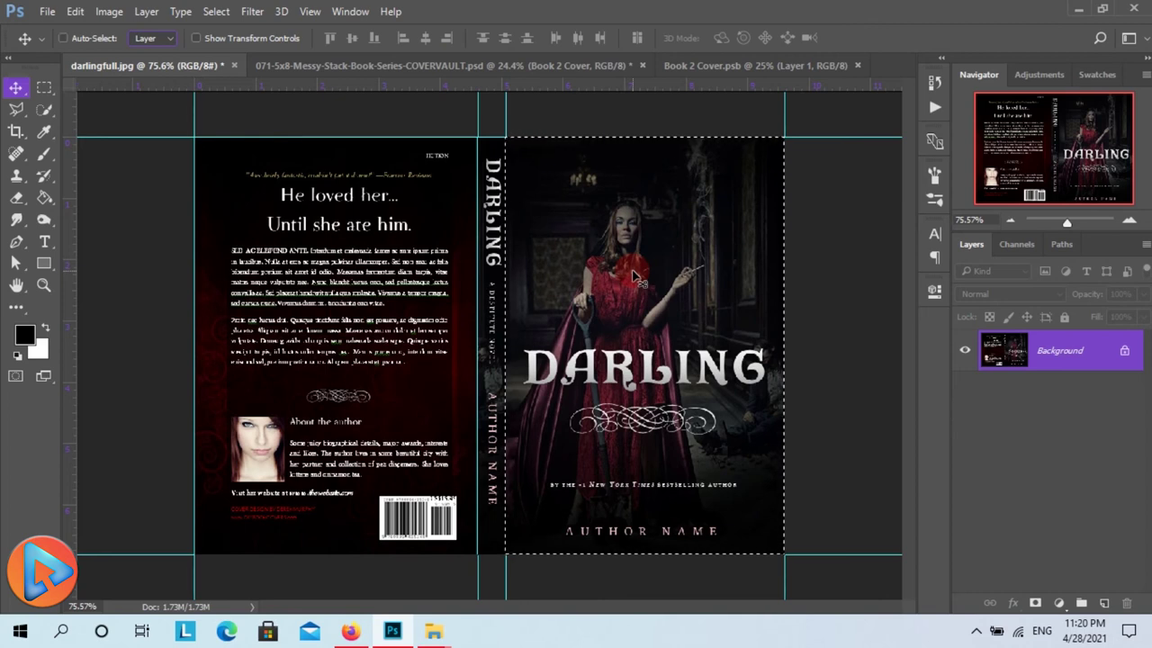
left_click(700, 63)
key("ctrl+v")
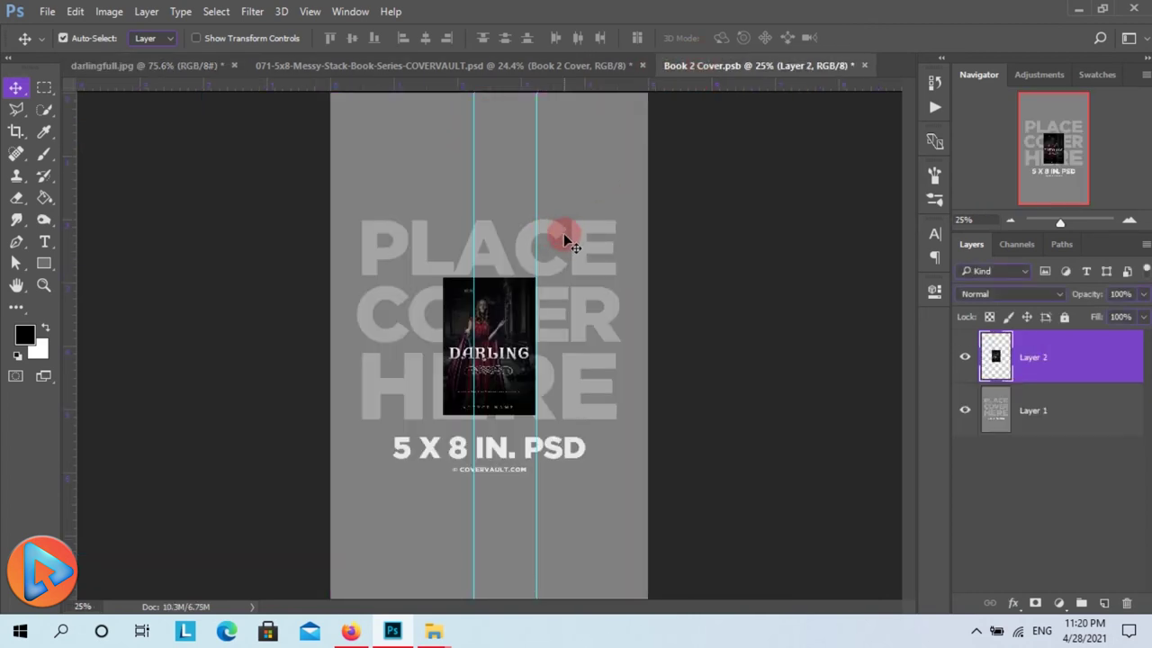
Stretch the pasted front cover to the page size, then save and close the Book 2 cover file
key("ctrl+t")
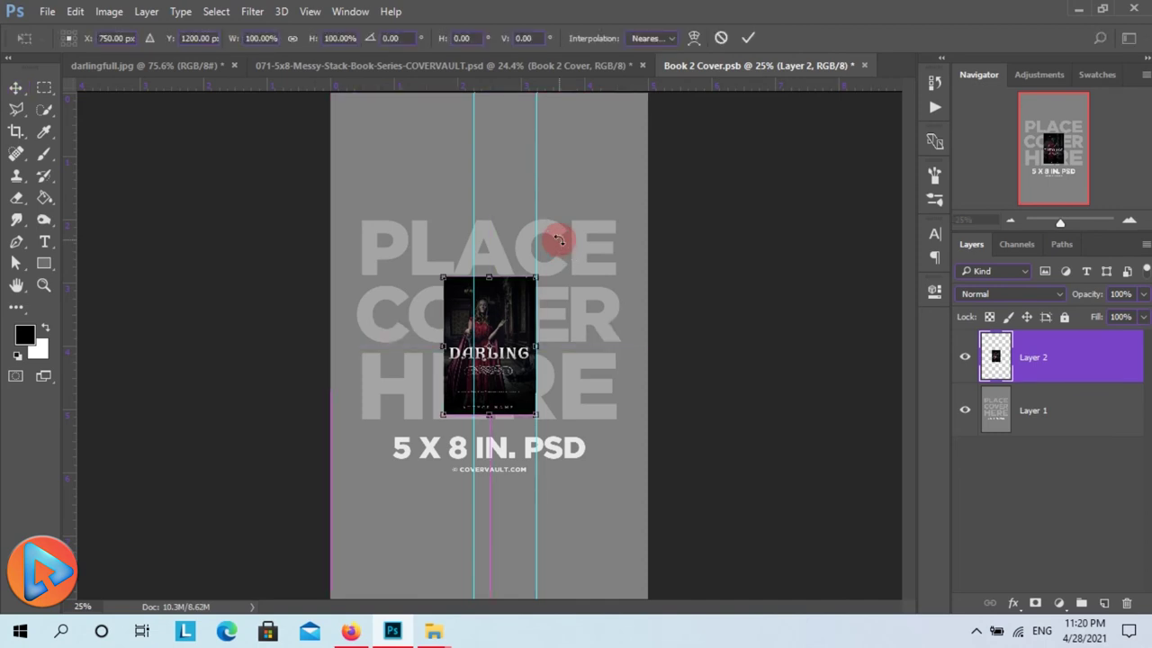
left_click_drag(537, 278, 641, 95)
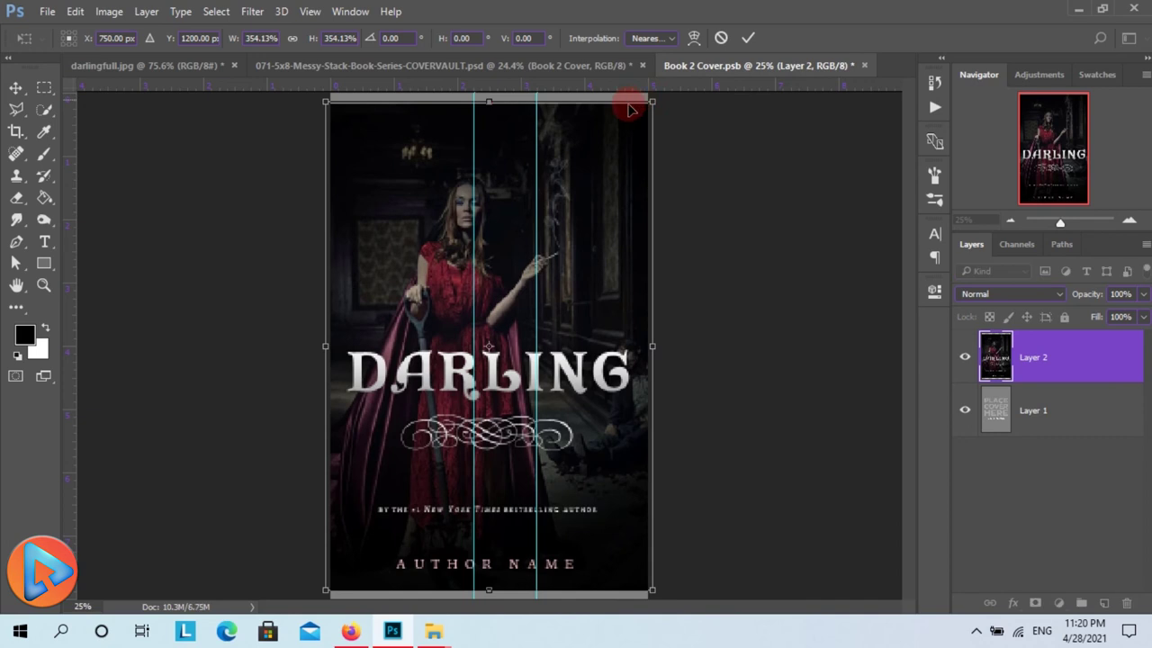
left_click_drag(489, 102, 442, 84)
left_click_drag(326, 345, 330, 337)
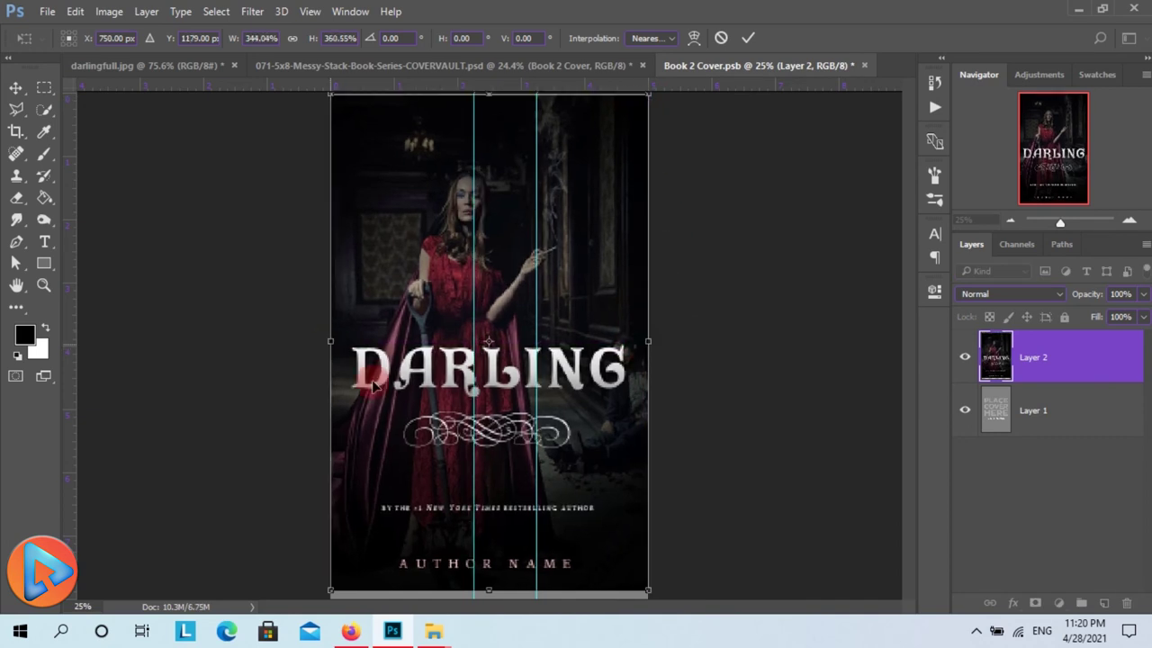
scroll(502, 204, "down", 1)
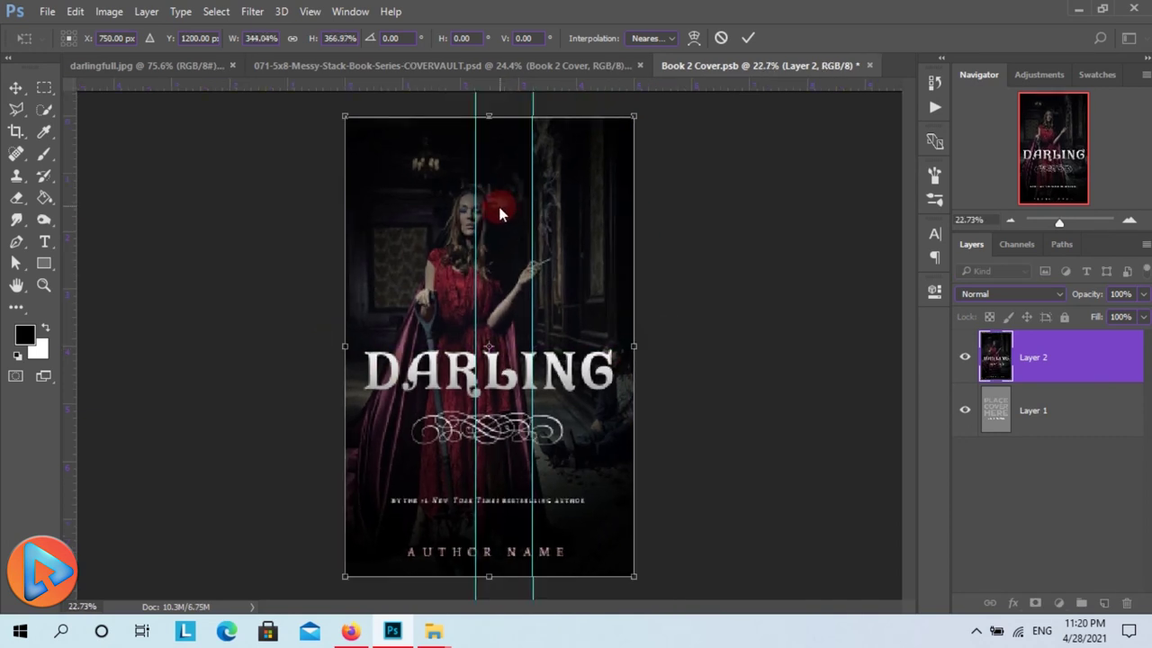
left_click(747, 38)
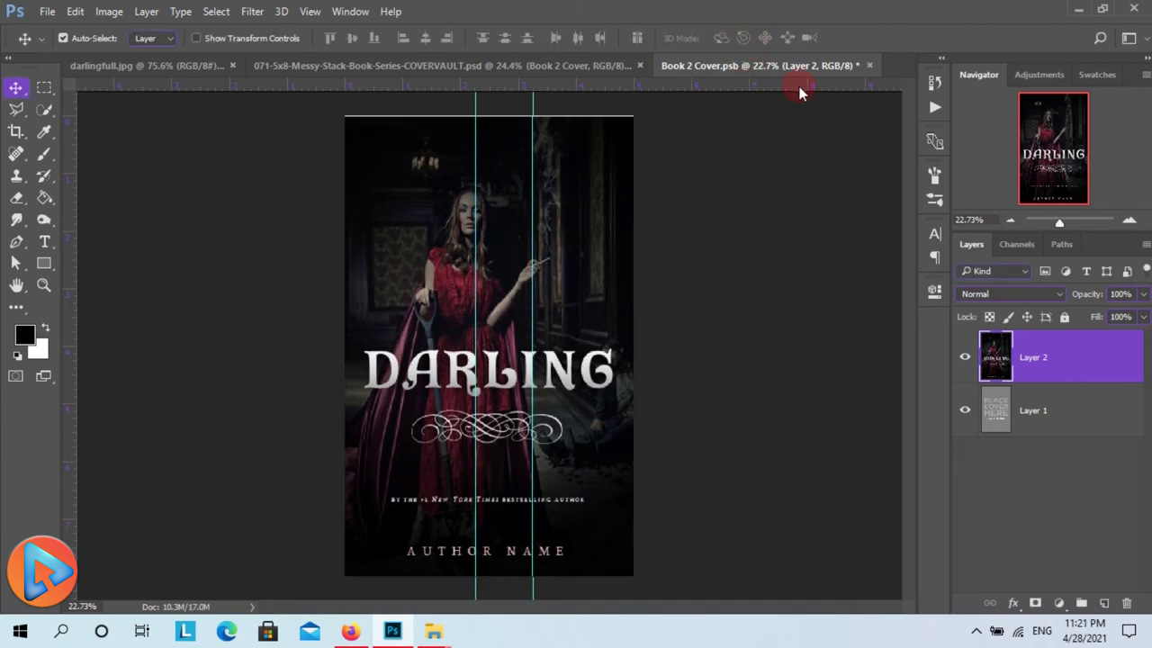
left_click(871, 65)
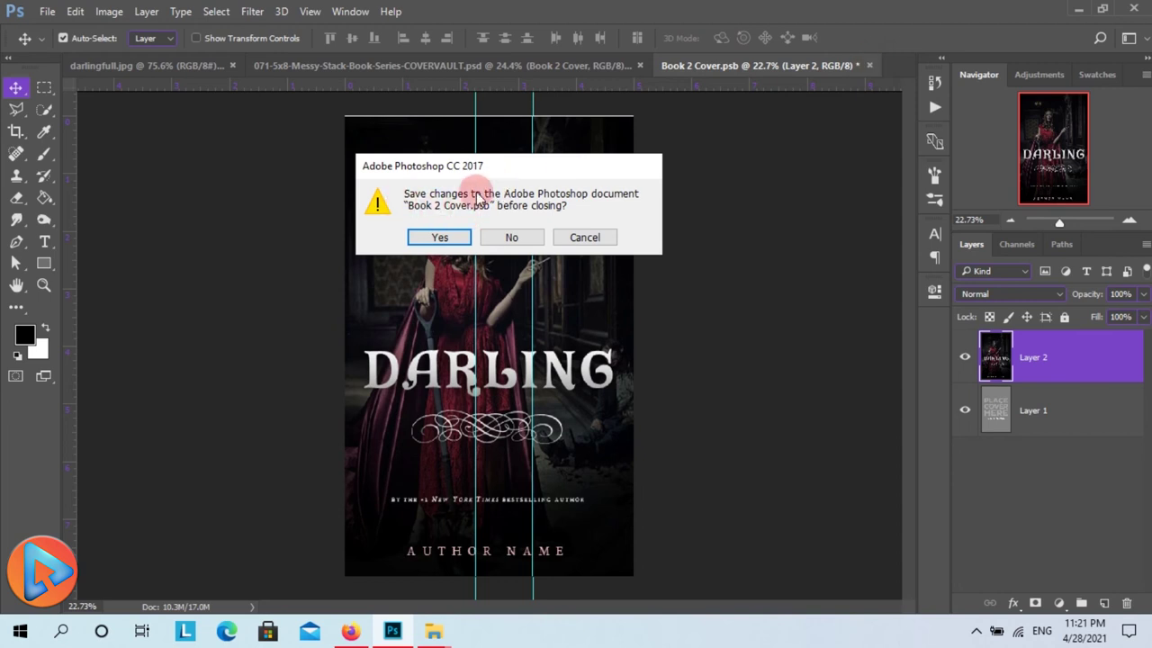
left_click(440, 238)
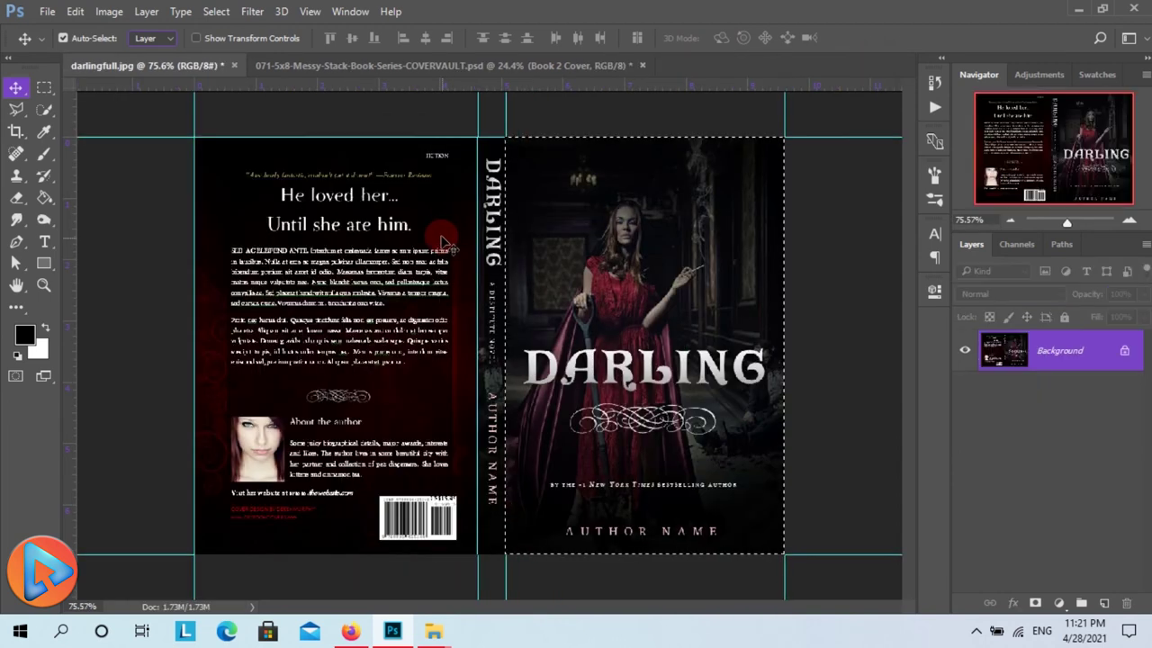
Hide the guides and open the Book 3 Cover smart object (Layer 91.psb) for editing
left_click(457, 65)
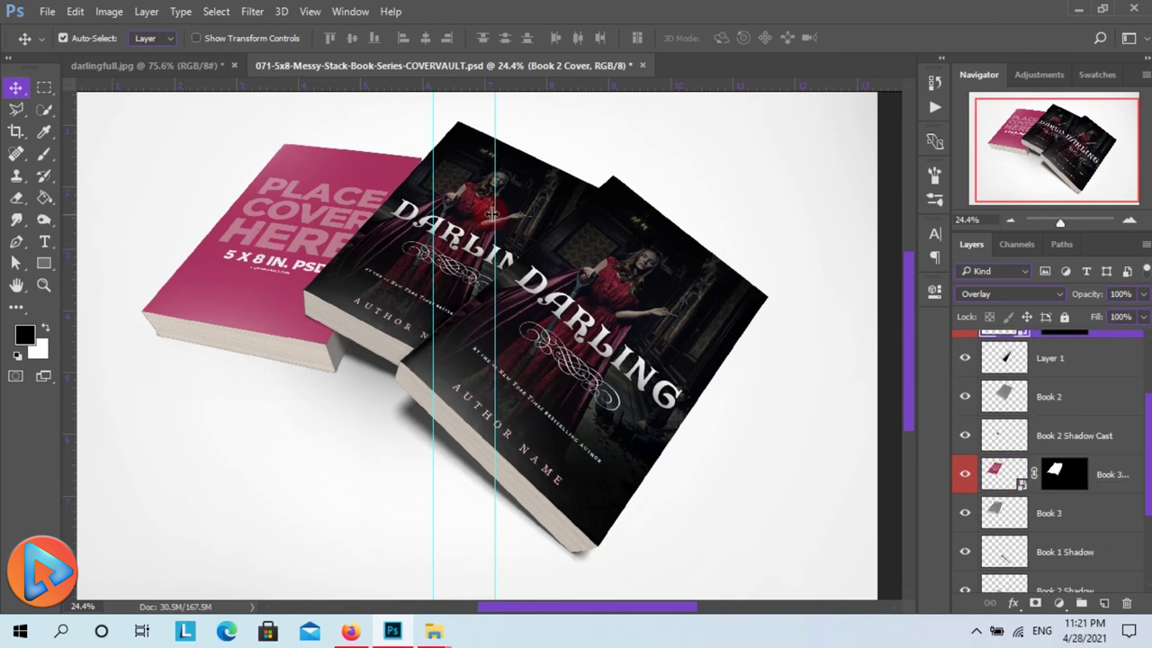
key("ctrl+semicolon")
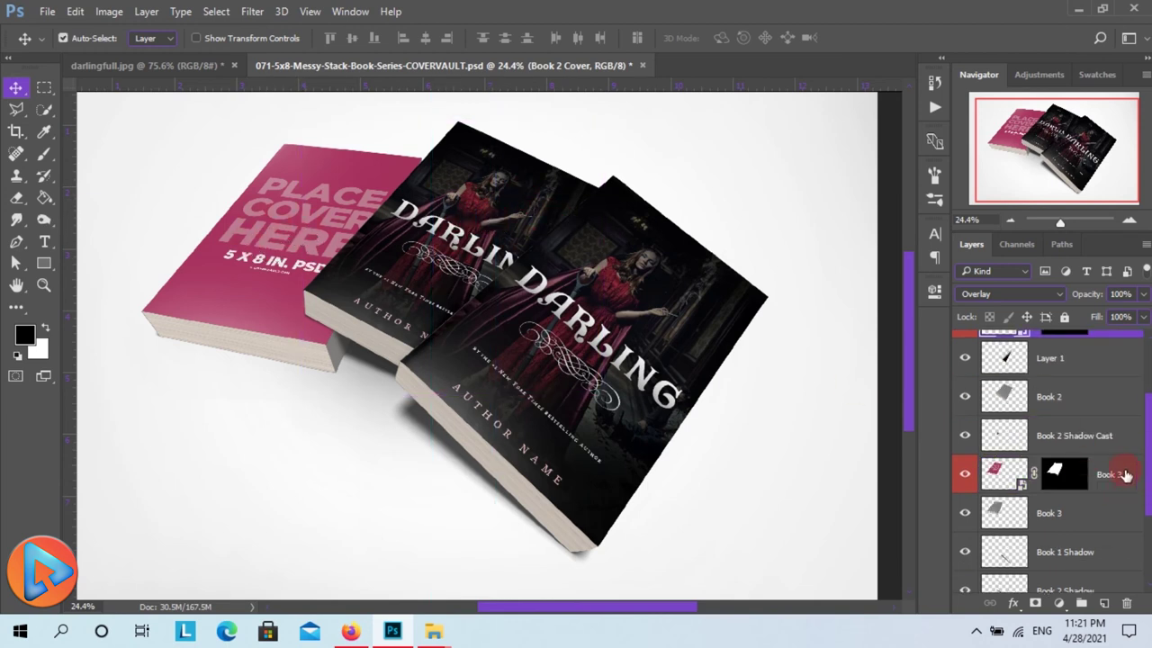
left_click(1124, 480)
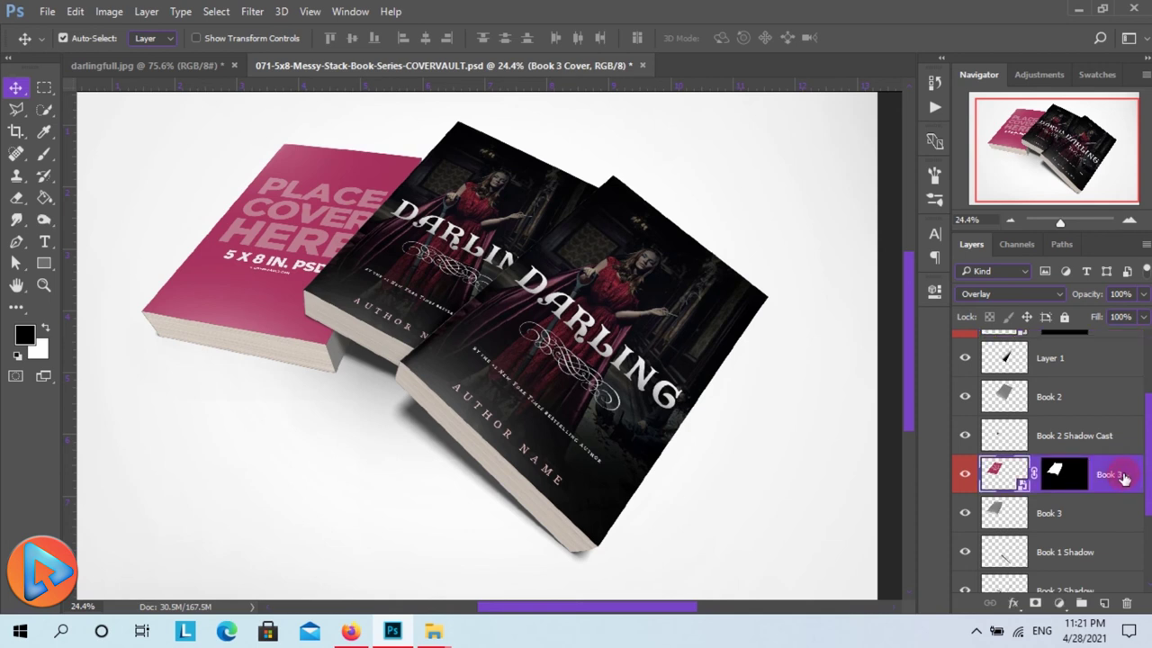
scroll(1080, 432, "up", 2)
scroll(990, 387, "up", 1)
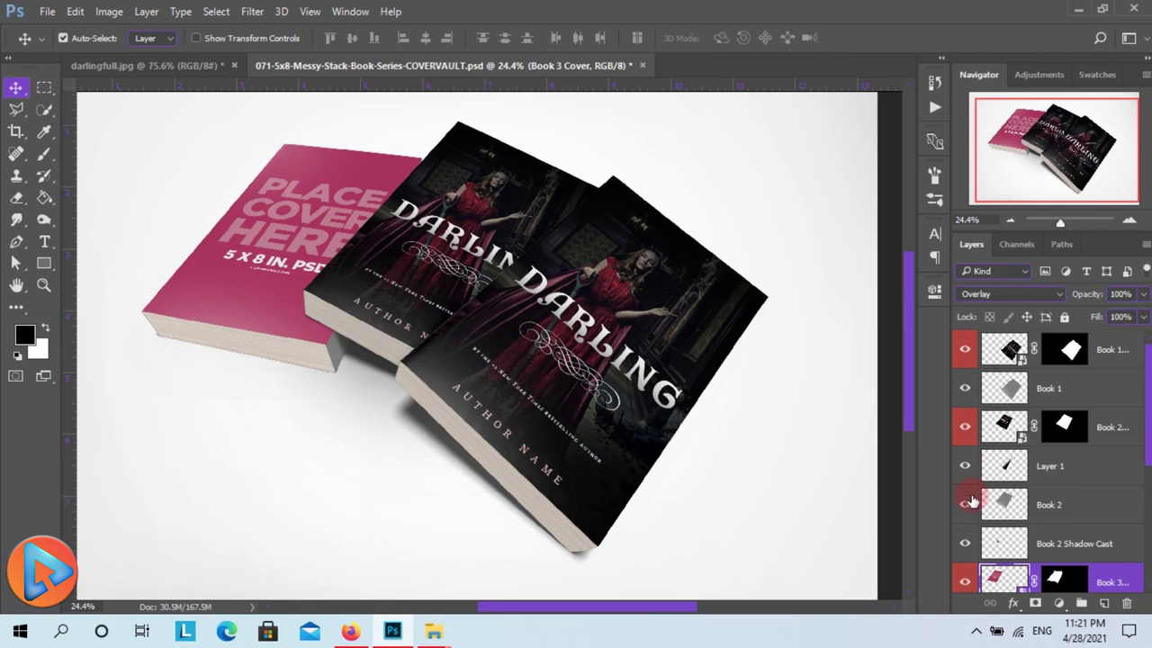
scroll(970, 522, "down", 1)
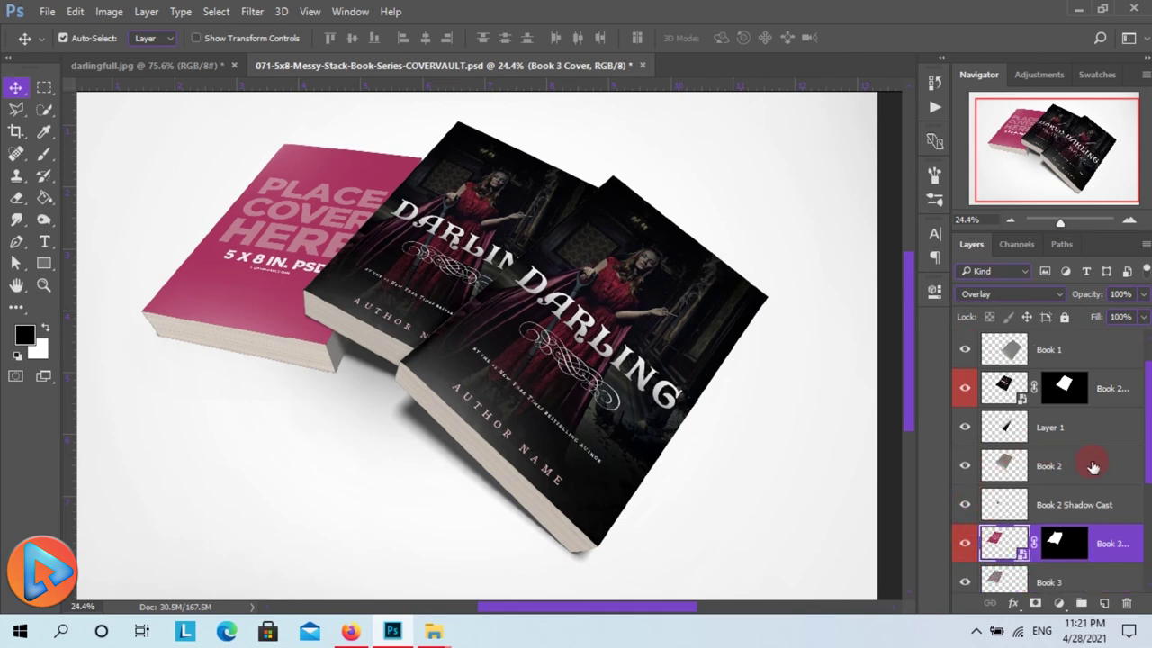
scroll(1097, 445, "up", 1)
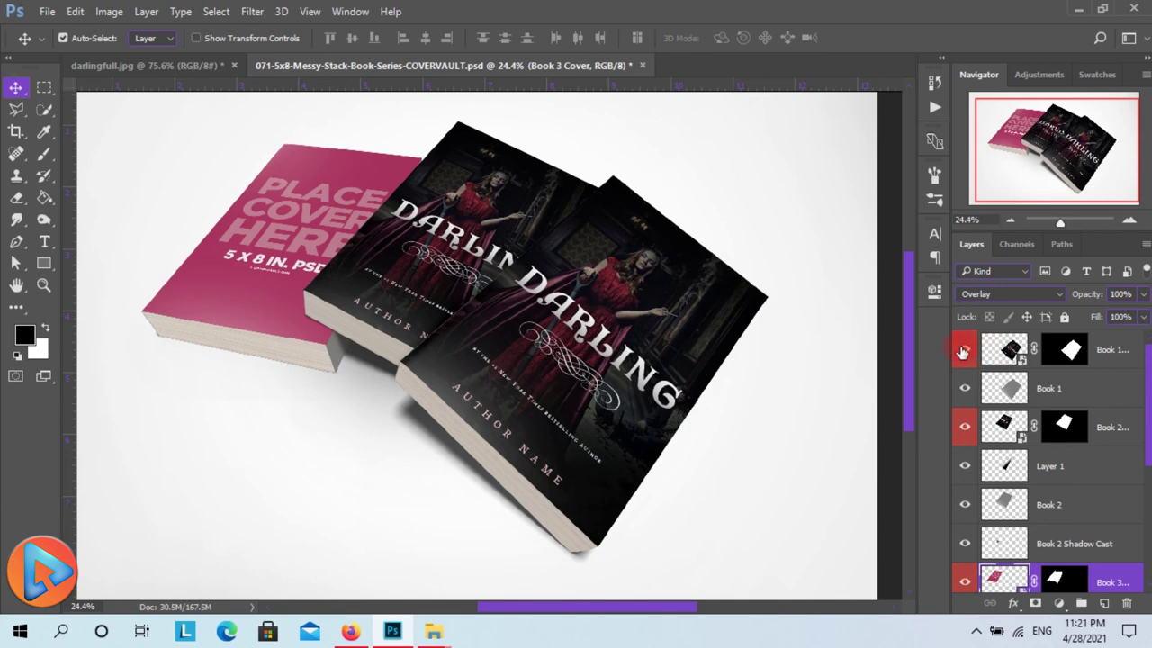
scroll(990, 404, "down", 3)
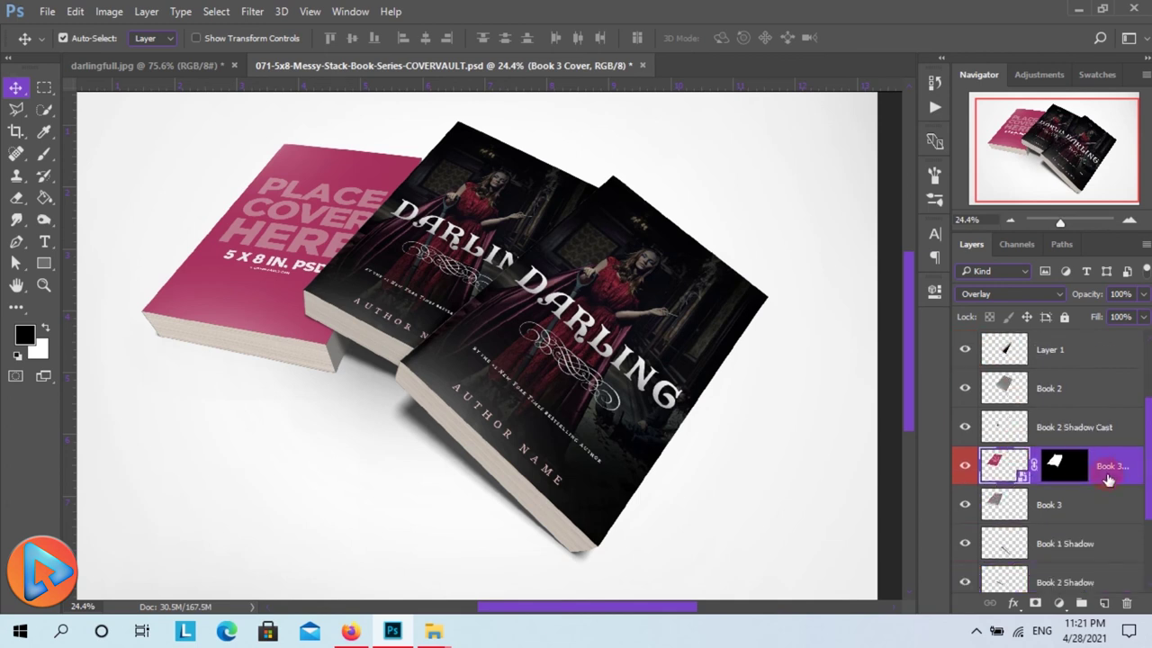
left_click(1015, 471)
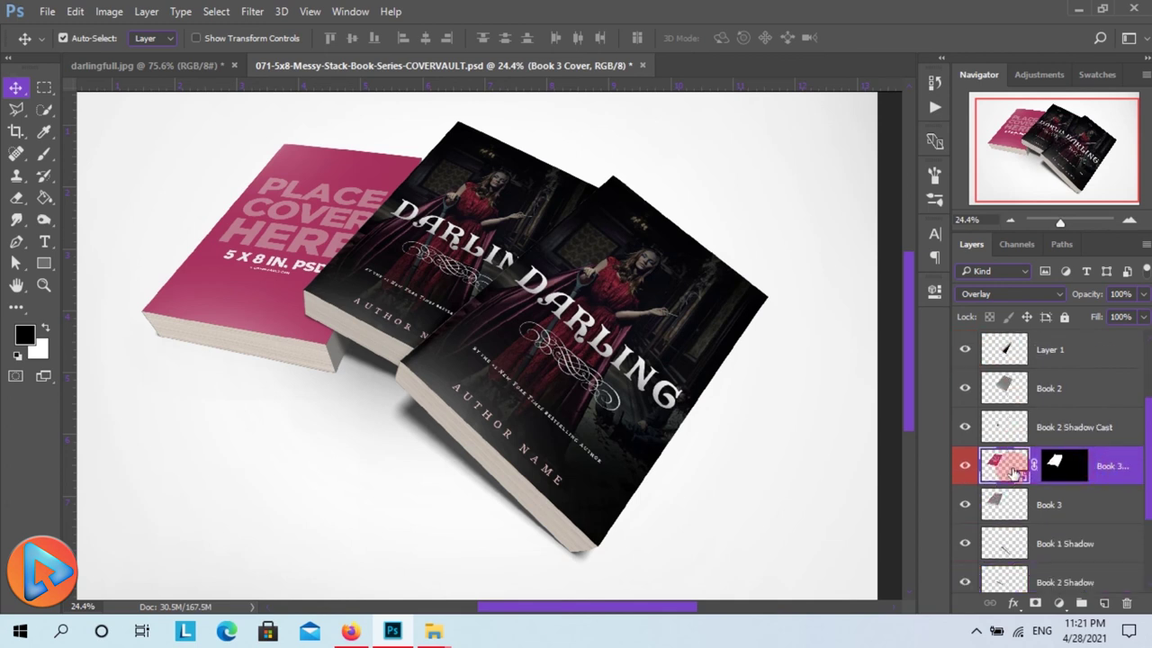
double_click(1013, 470)
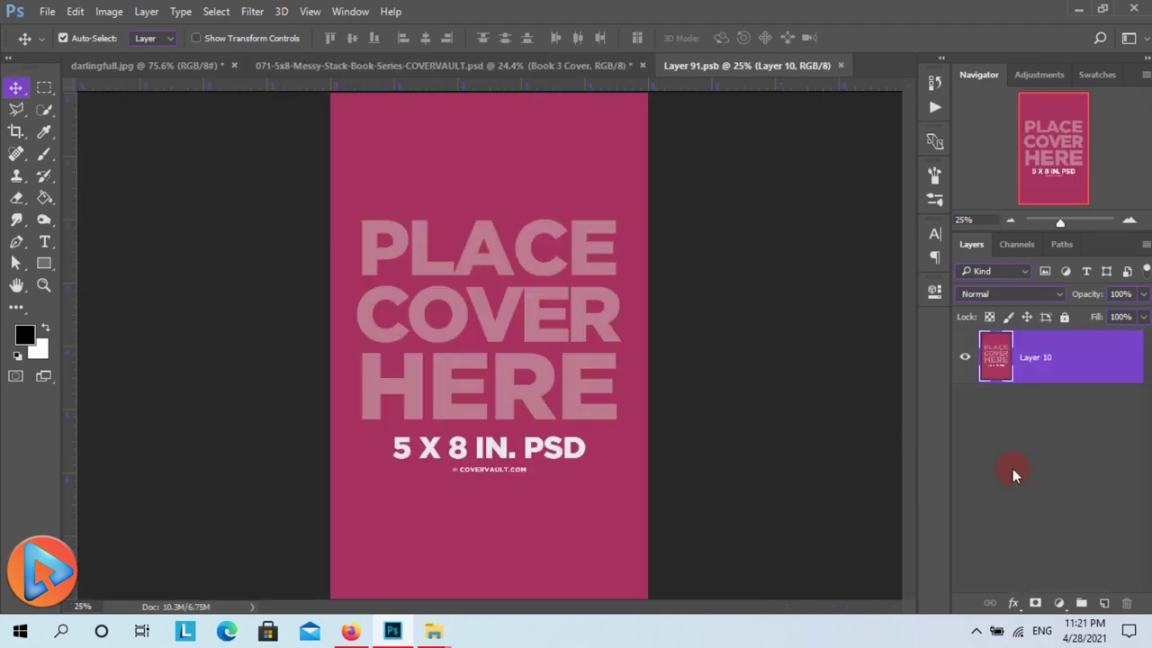
Select the DARLING back cover half in darlingfull.jpg and paste it into Layer 91.psb
left_click(460, 66)
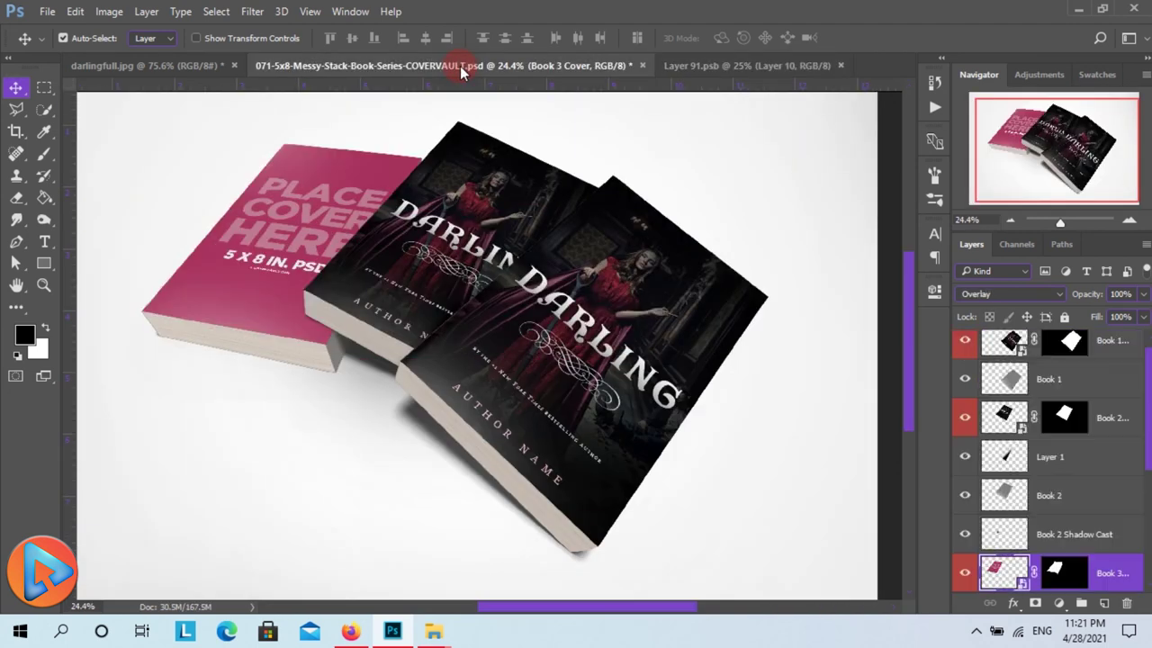
left_click(192, 66)
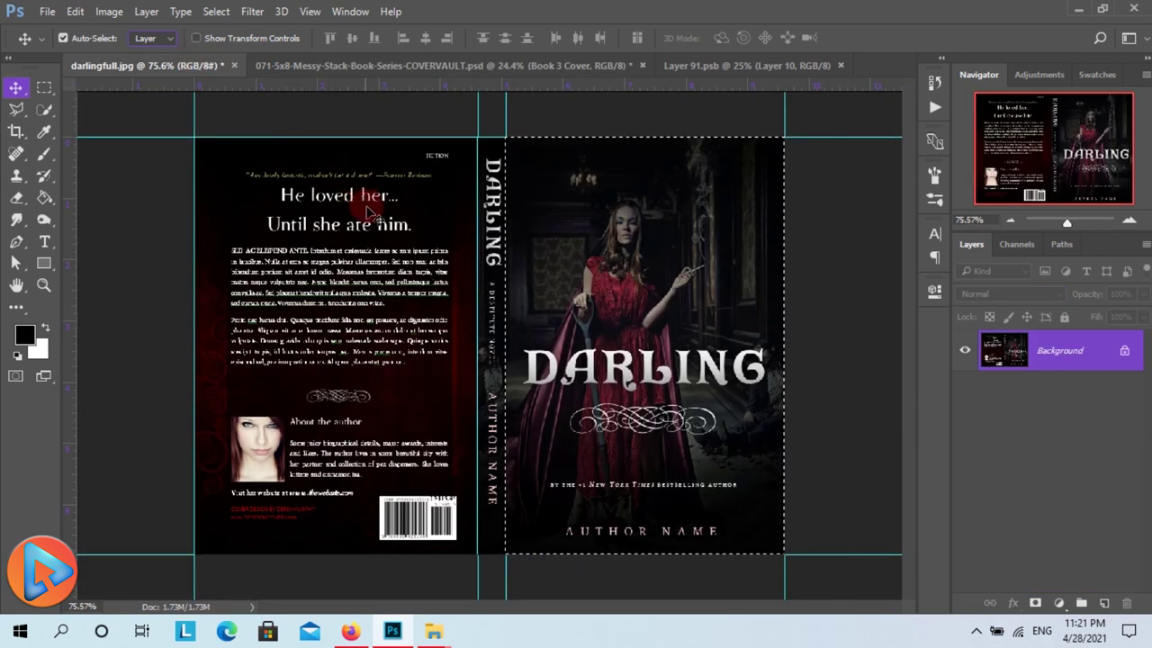
key("ctrl+d")
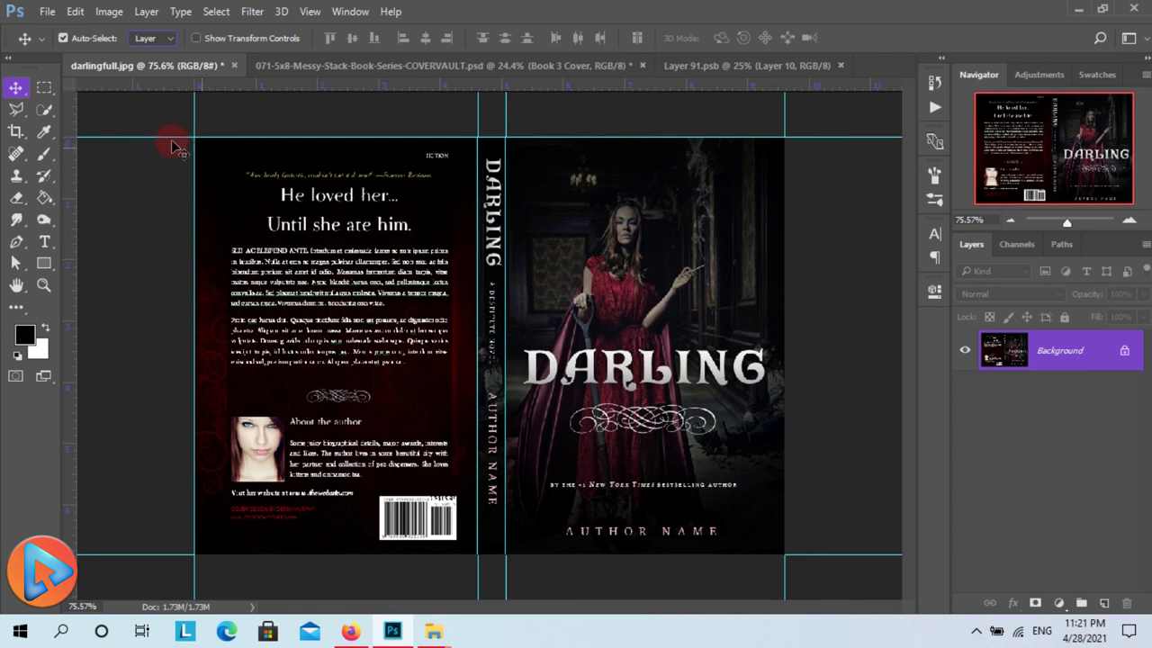
left_click(45, 87)
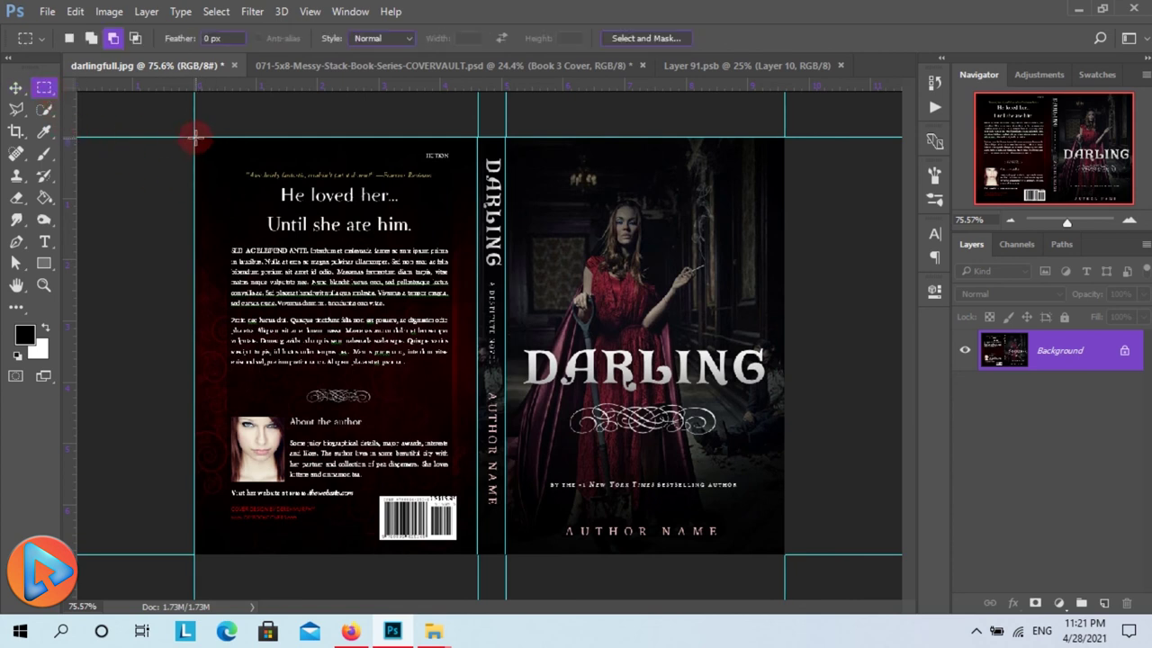
left_click_drag(193, 136, 477, 554)
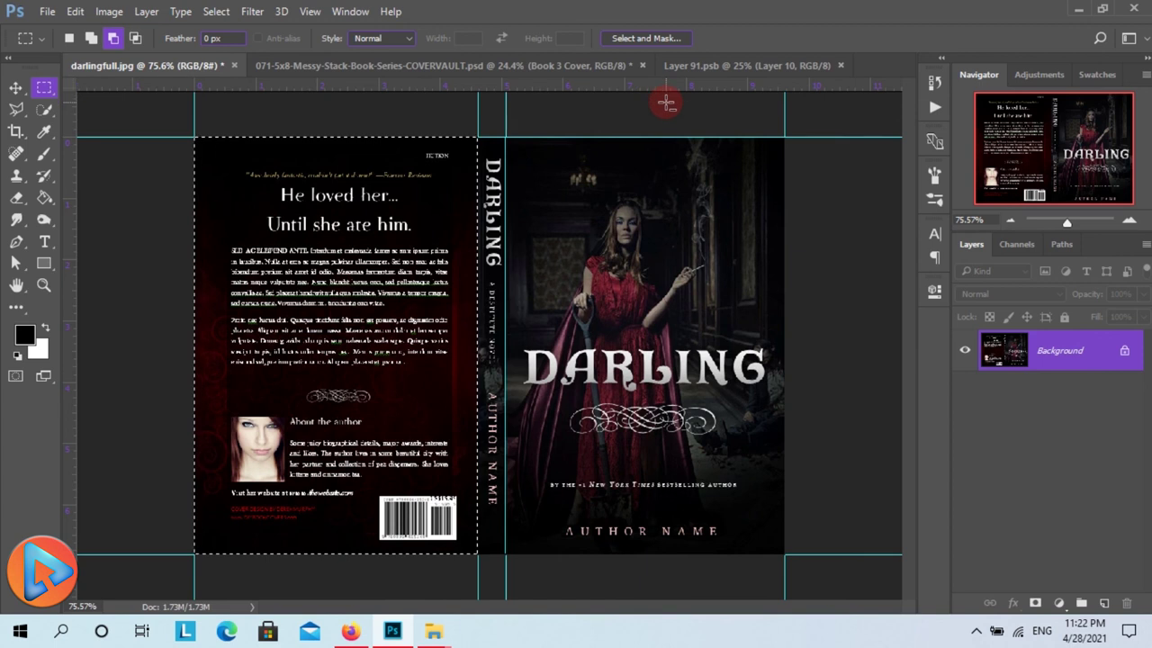
left_click(710, 65)
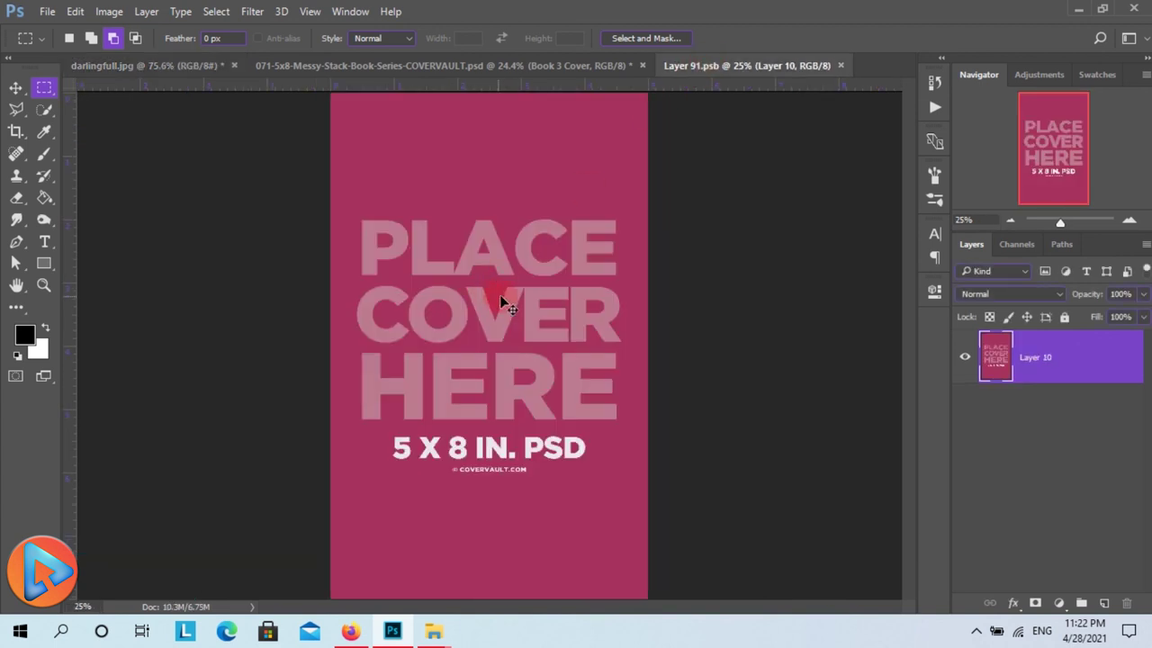
key("ctrl+v")
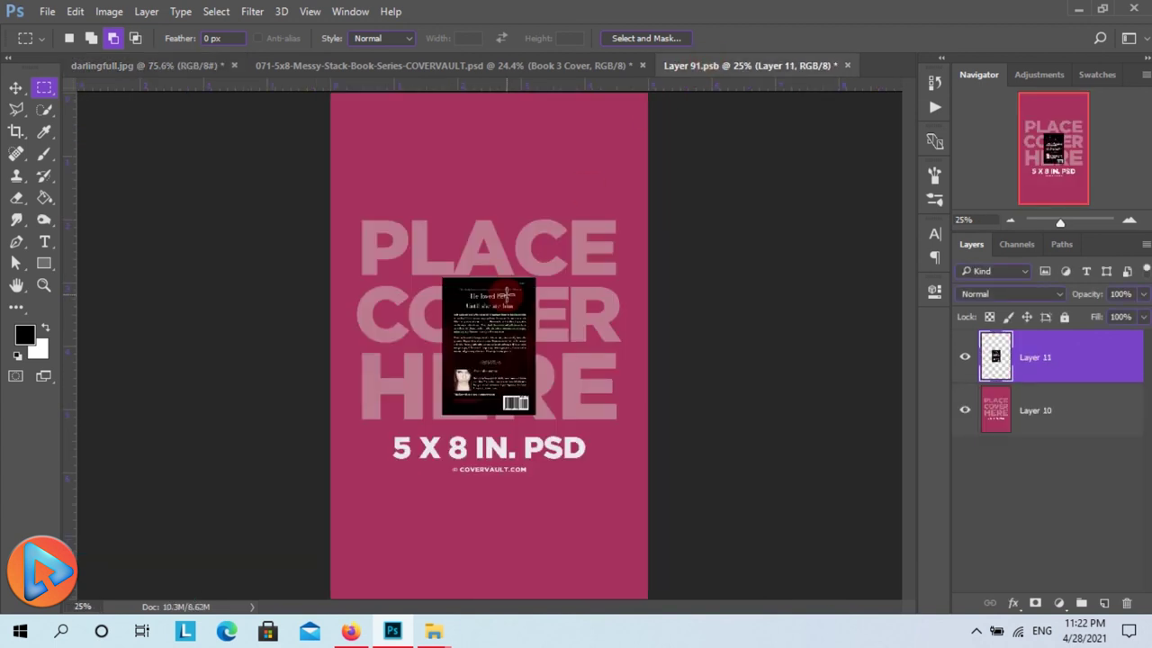
Stretch the back cover to fill the page, then save and close Layer 91.psb
key("ctrl+t")
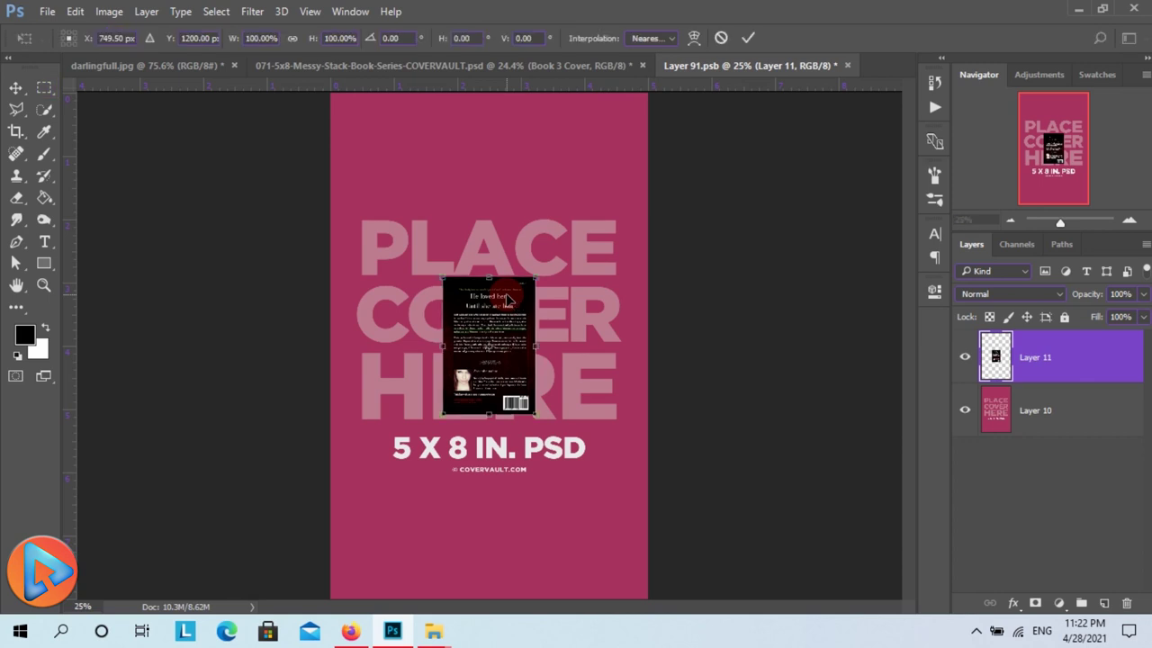
left_click_drag(535, 279, 624, 180)
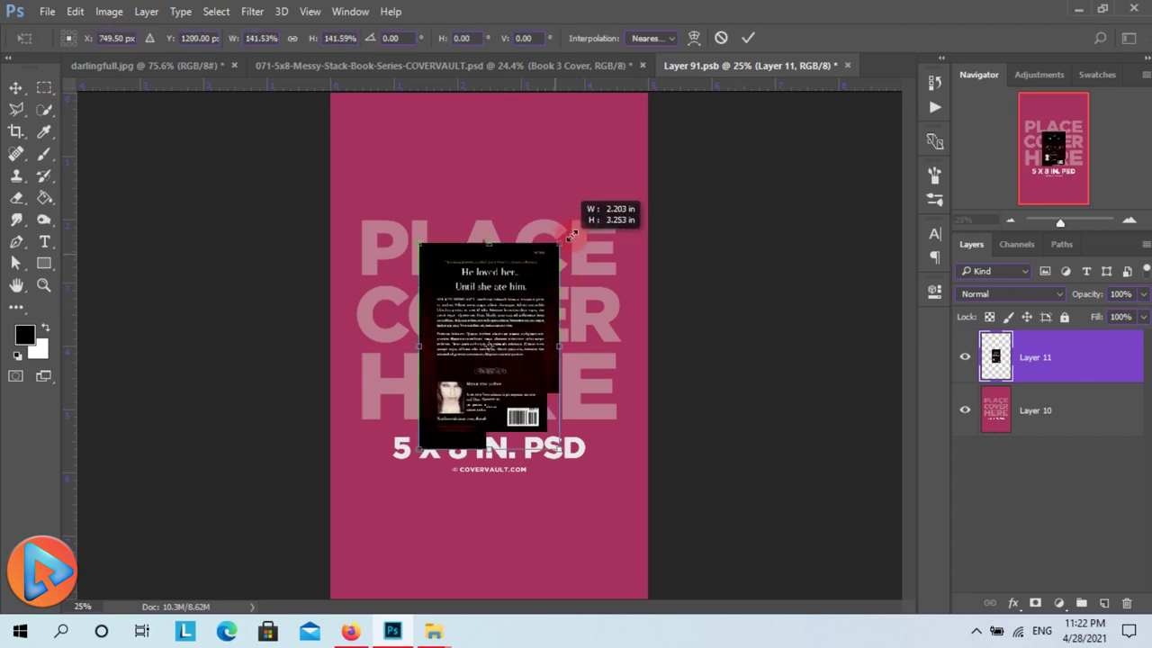
left_click_drag(625, 180, 657, 126)
left_click_drag(489, 126, 493, 83)
key("ctrl+0")
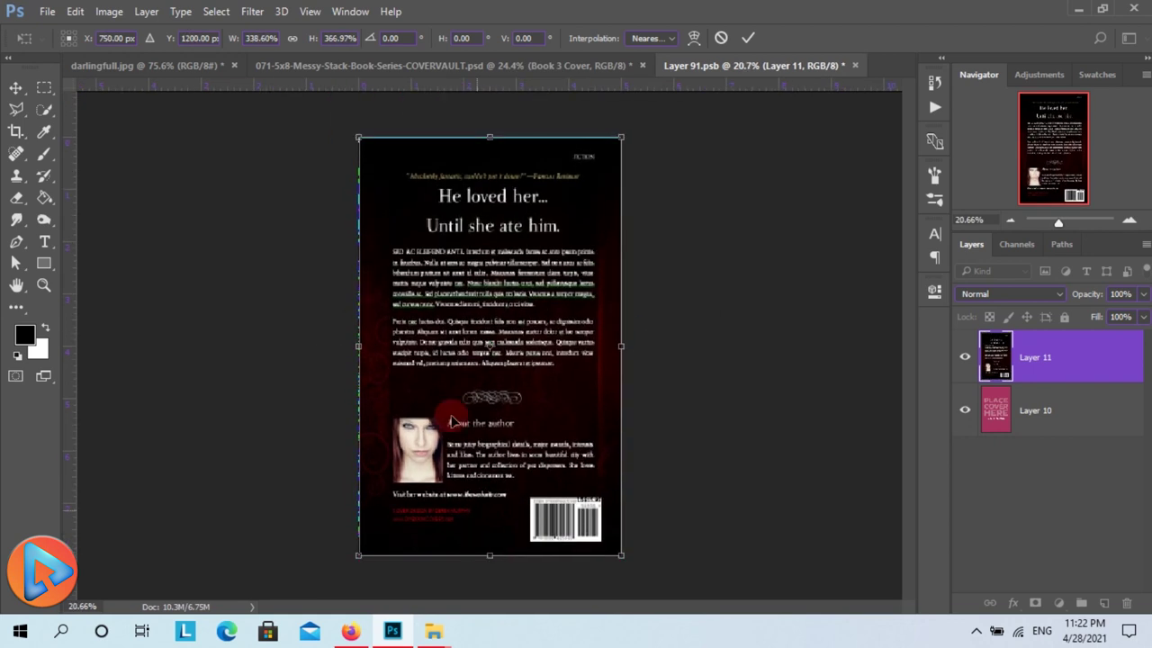
scroll(477, 324, "up", 1)
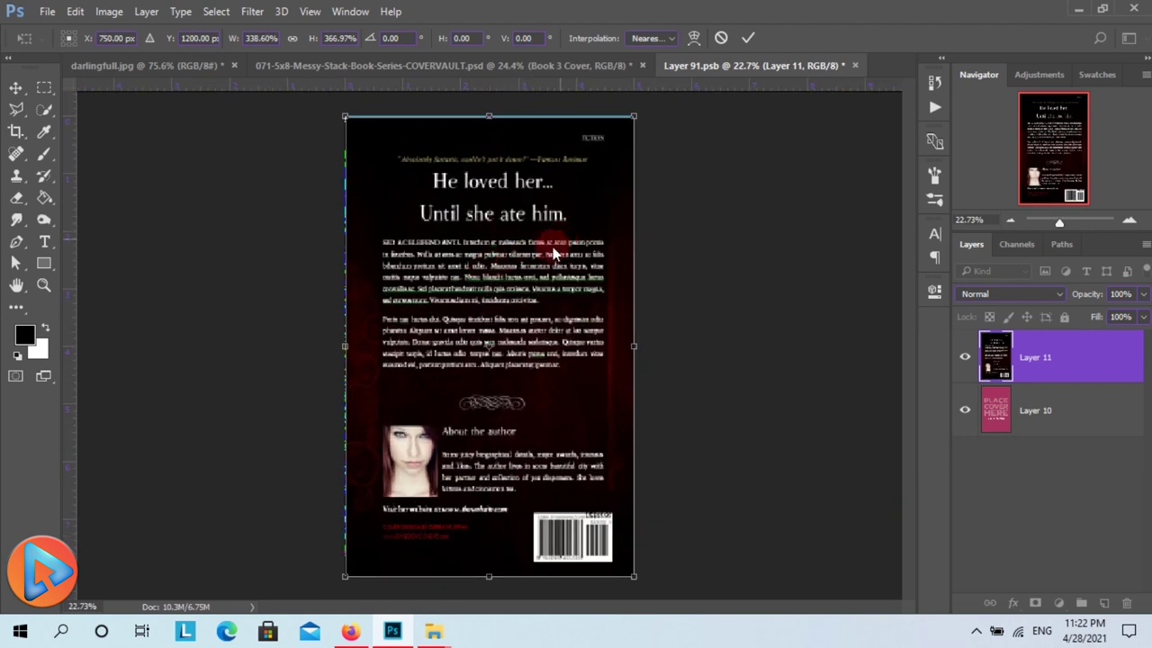
left_click(748, 39)
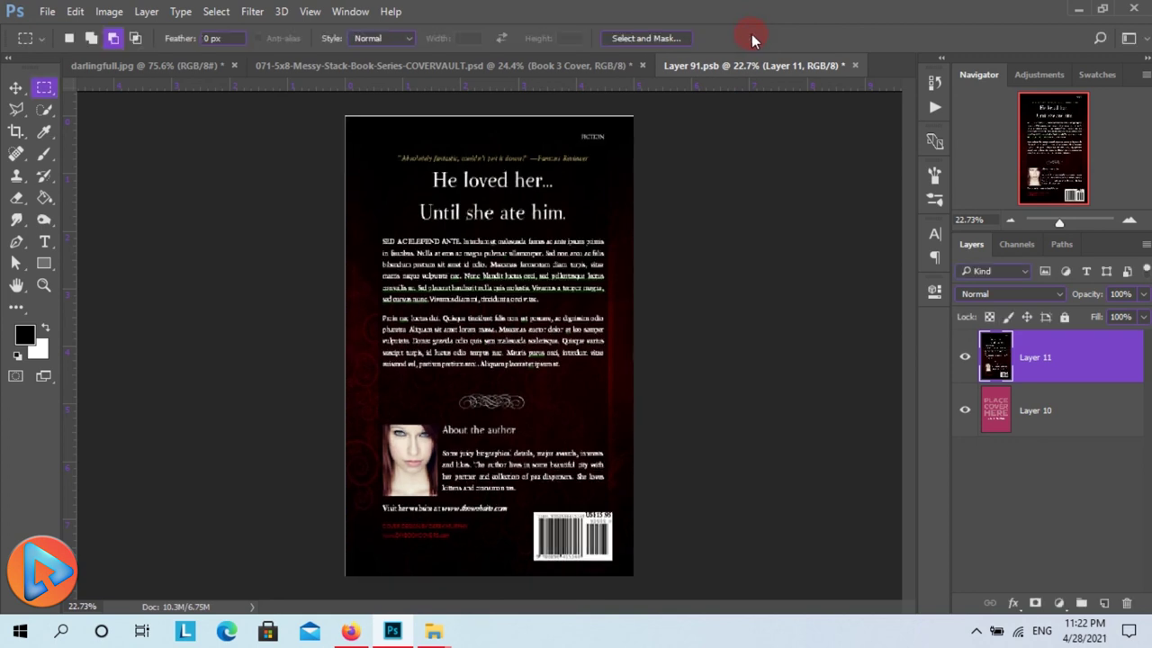
left_click(854, 65)
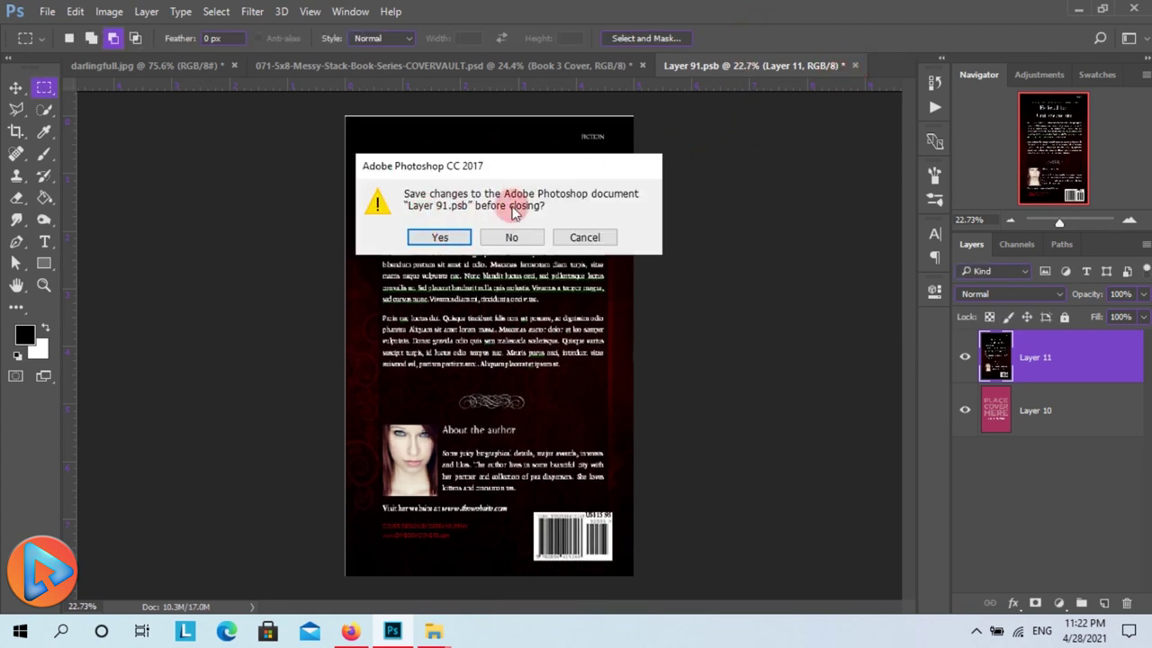
left_click(441, 237)
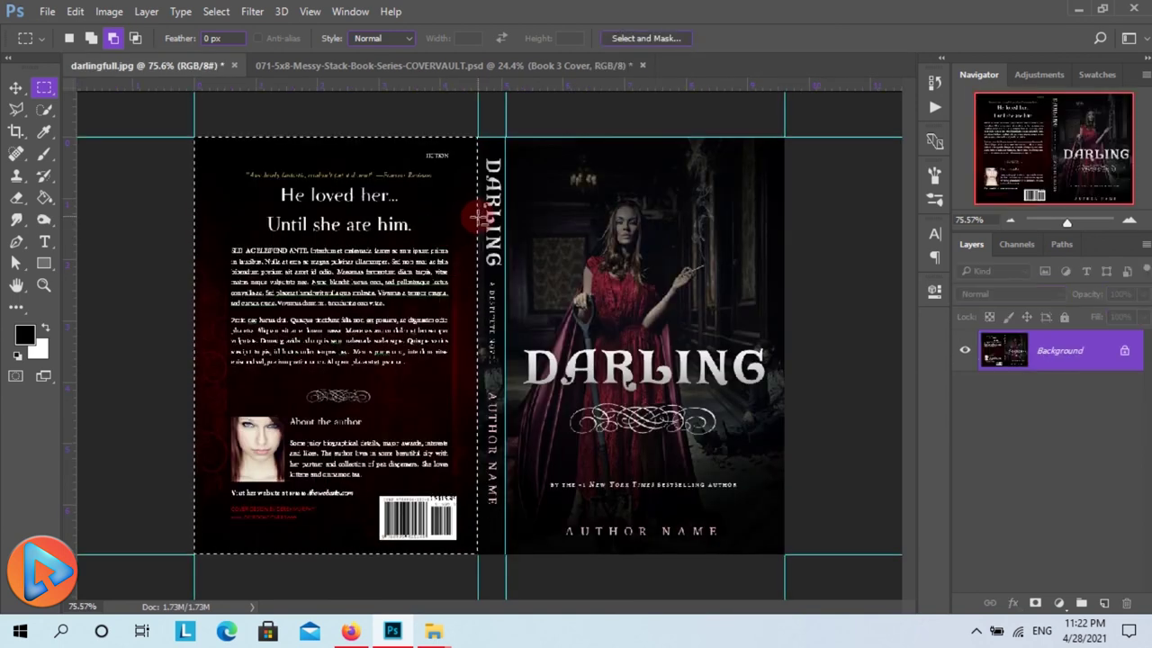
Return to the 071-5x8 mockup to see the third book showing the DARLING back cover
left_click(356, 65)
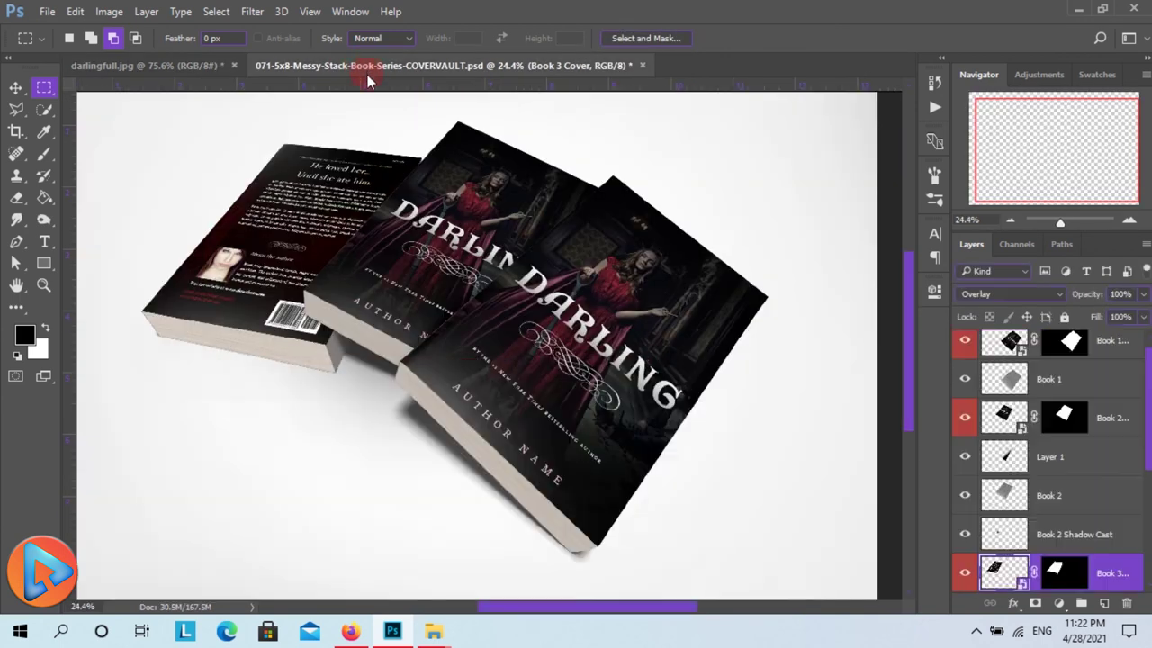
scroll(652, 434, "up", 2)
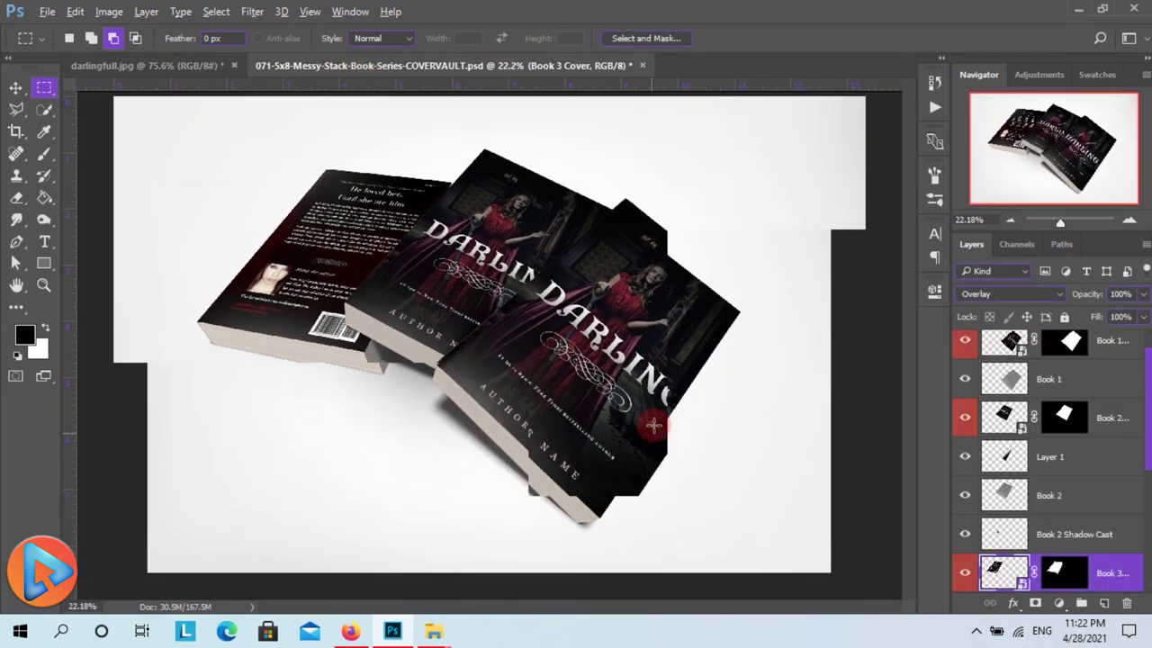